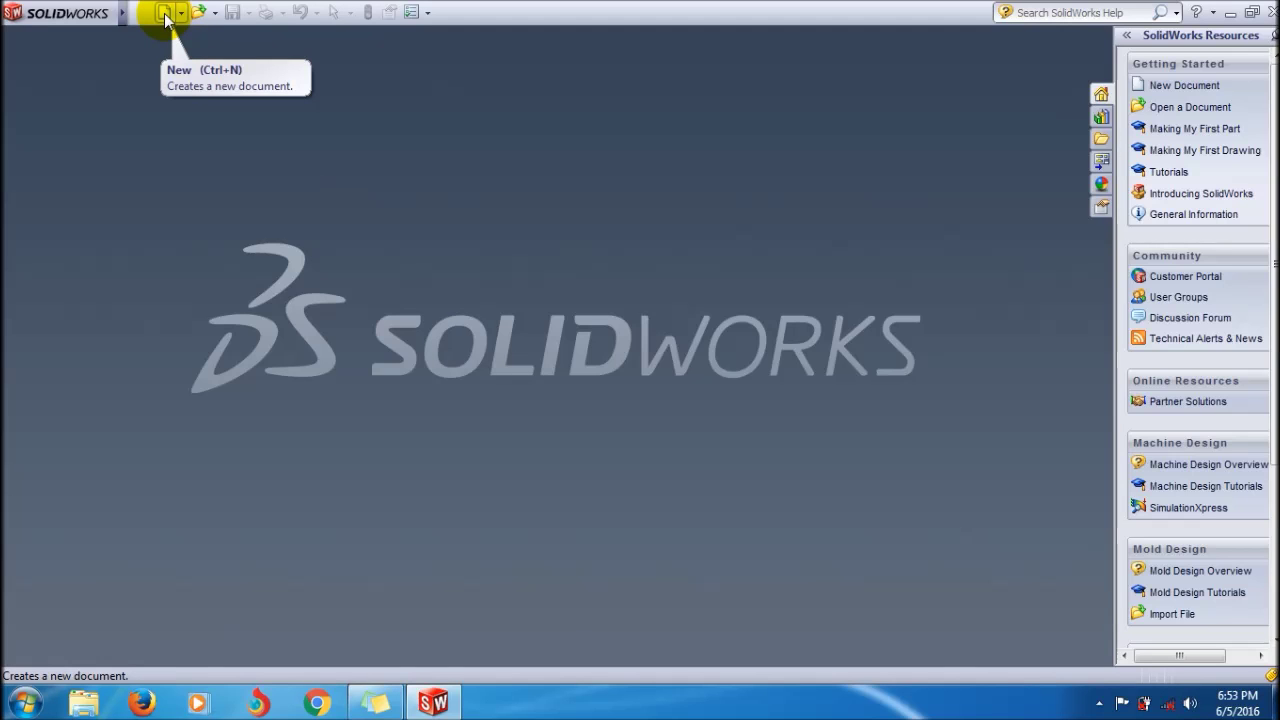
# Create a new Part document, Part1, from the New SolidWorks Document dialog
pyautogui.click(166, 15)
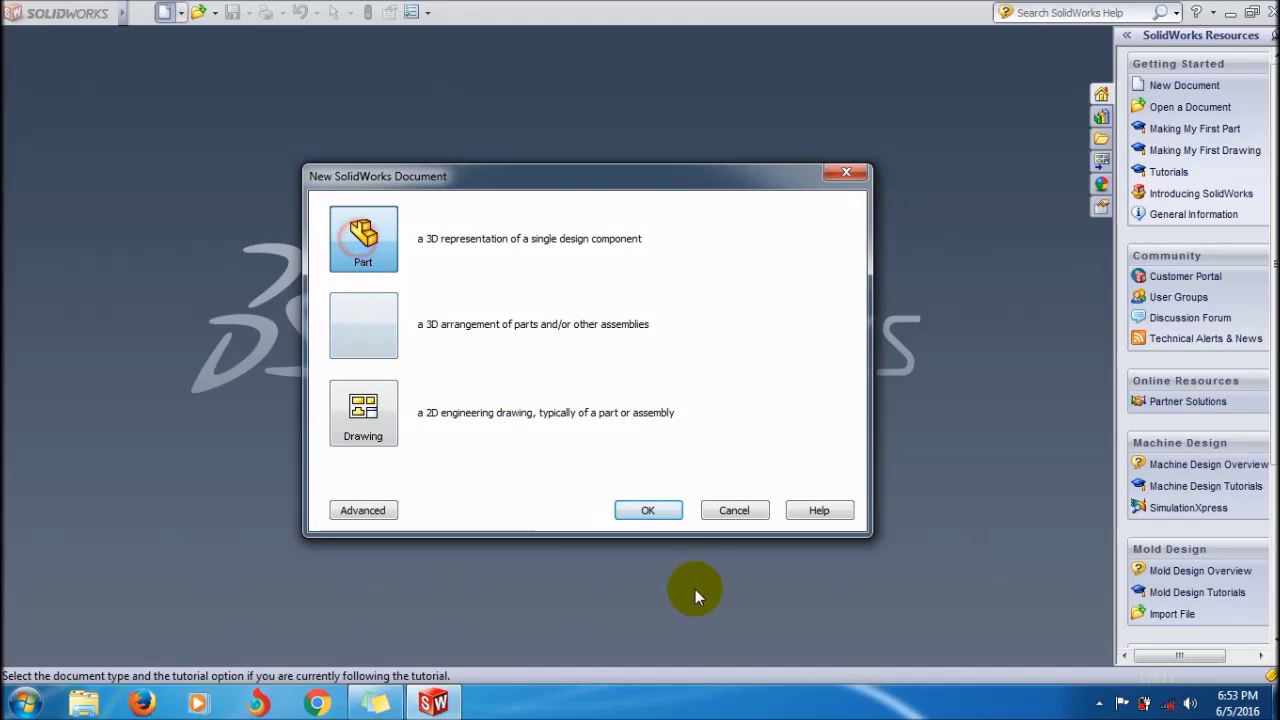
pyautogui.click(641, 502)
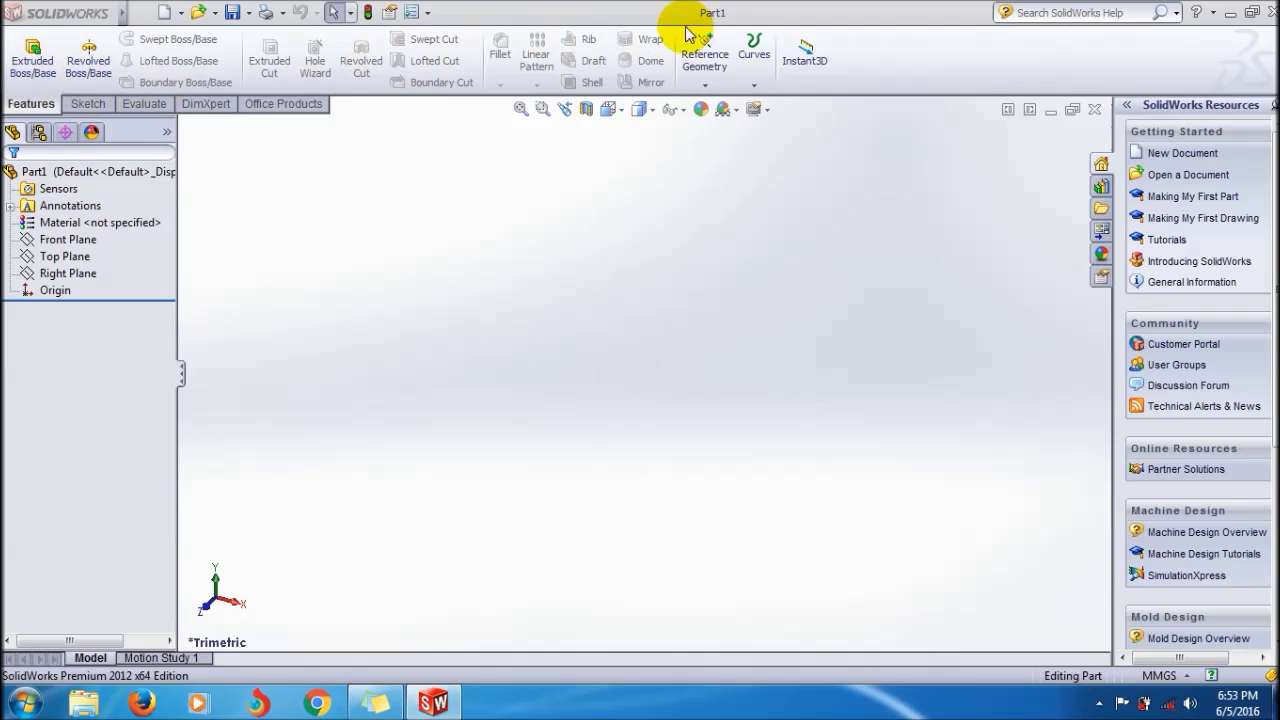
pyautogui.click(90, 68)
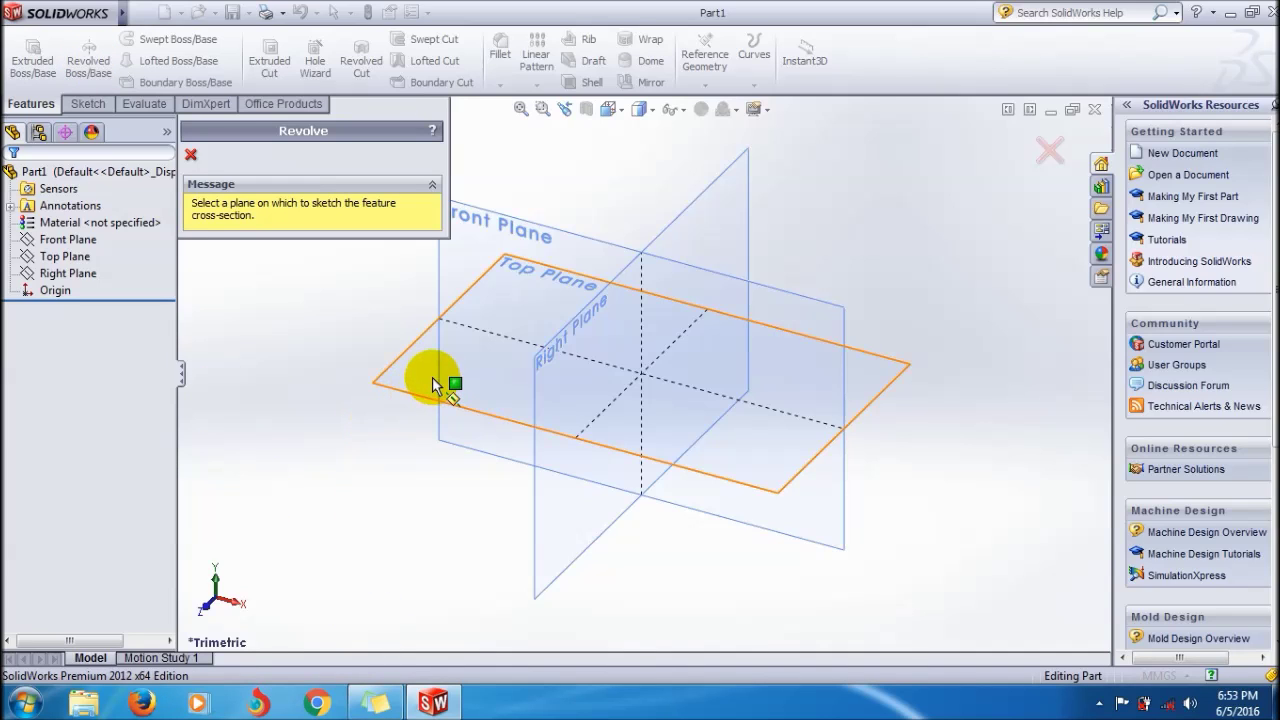
# Open Sketch1 on the Right Plane for the revolve profile
pyautogui.click(561, 355)
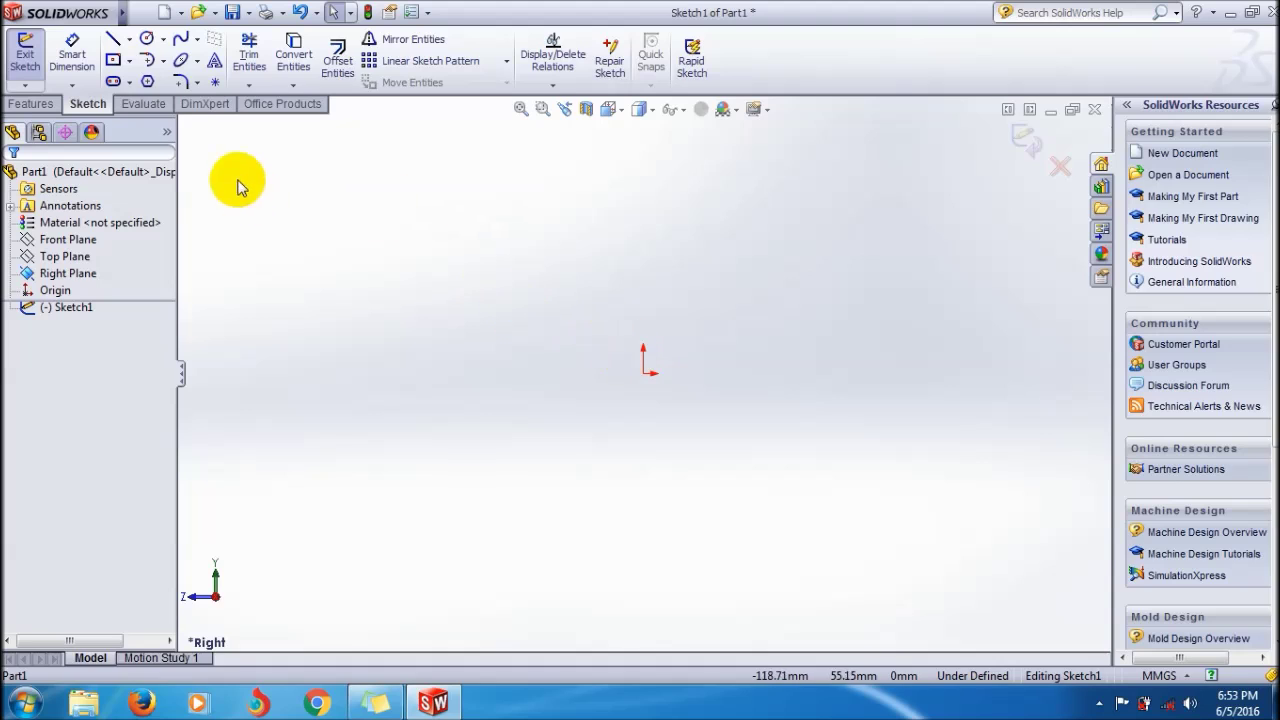
pyautogui.click(129, 40)
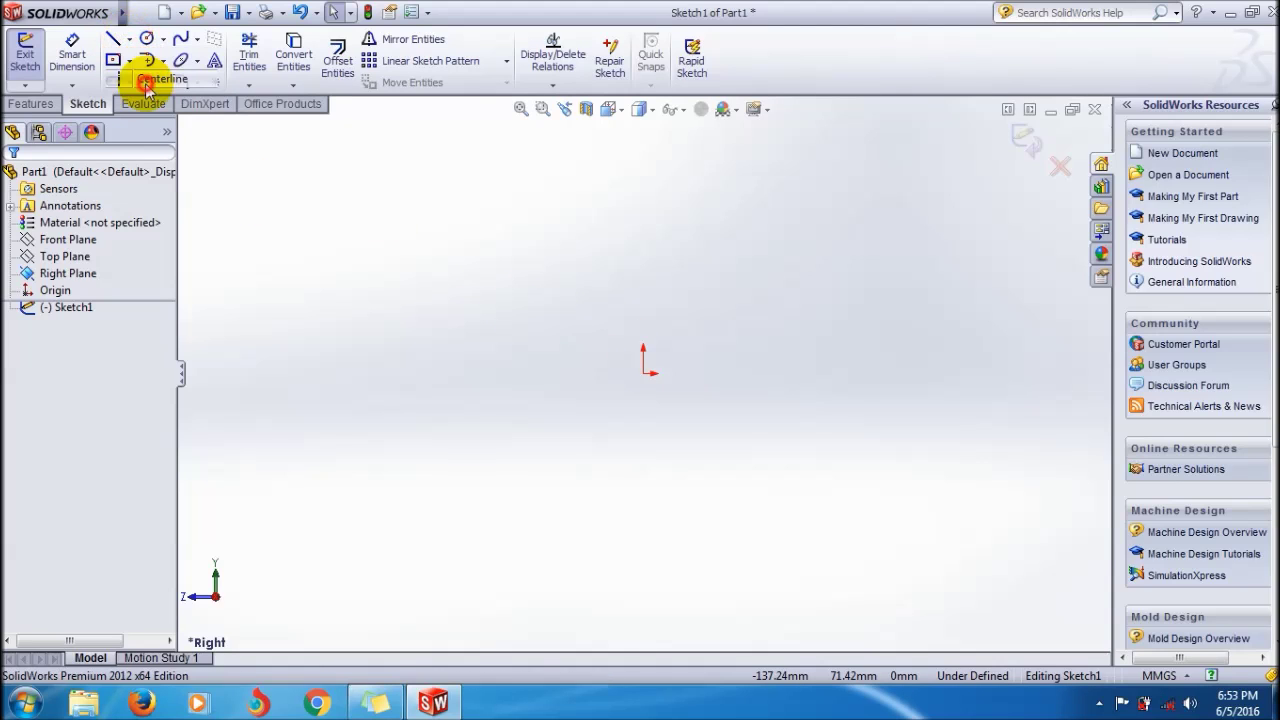
# Draw a vertical centerline through the origin to serve as the revolve axis
pyautogui.click(145, 82)
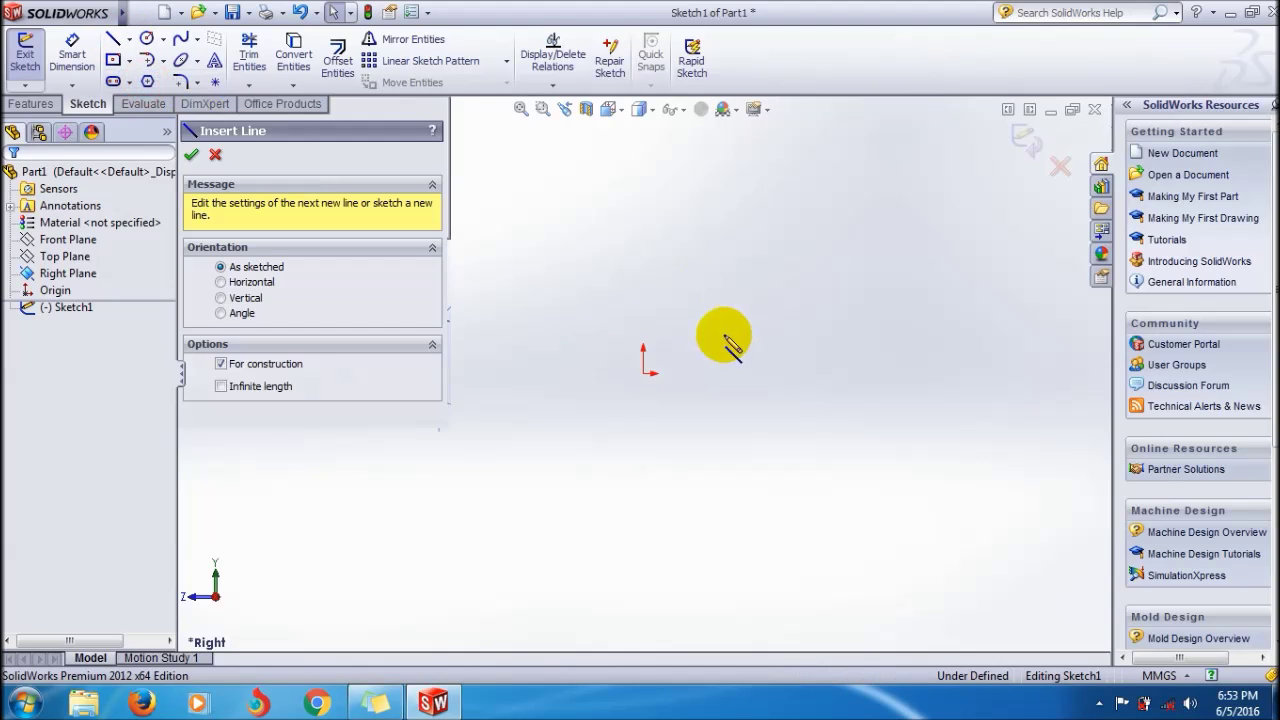
pyautogui.click(642, 211)
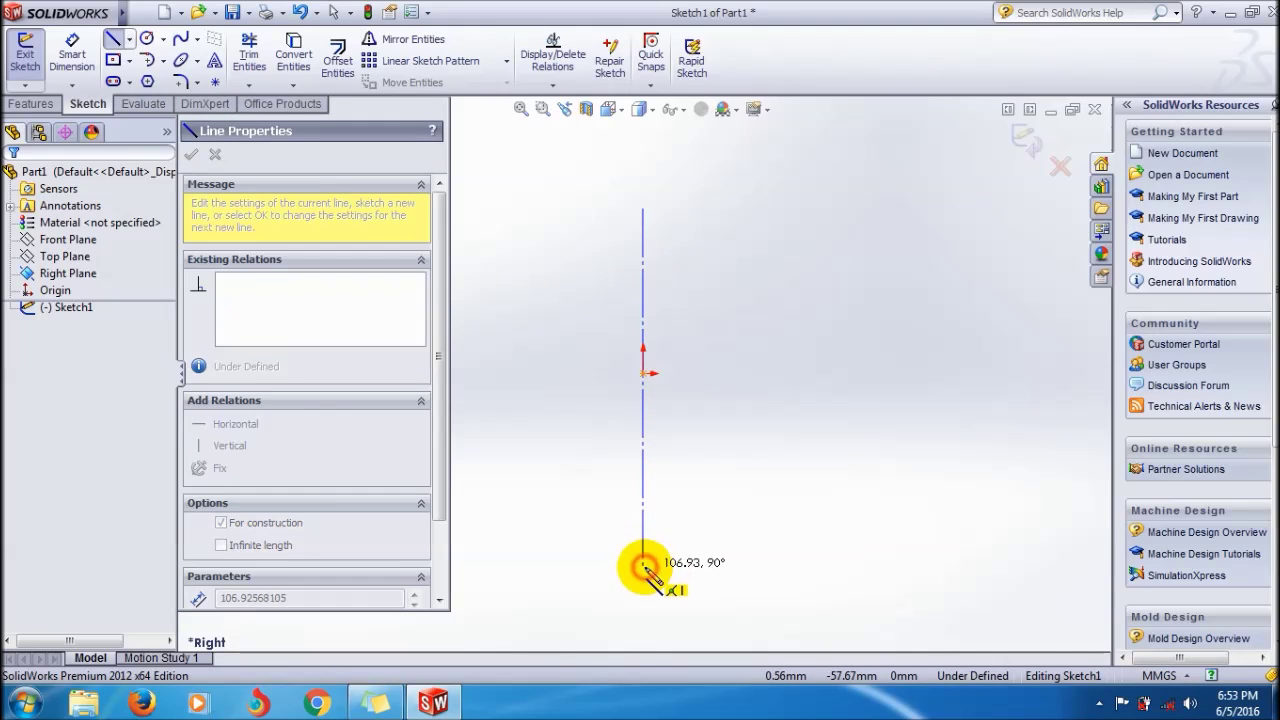
pyautogui.click(643, 566)
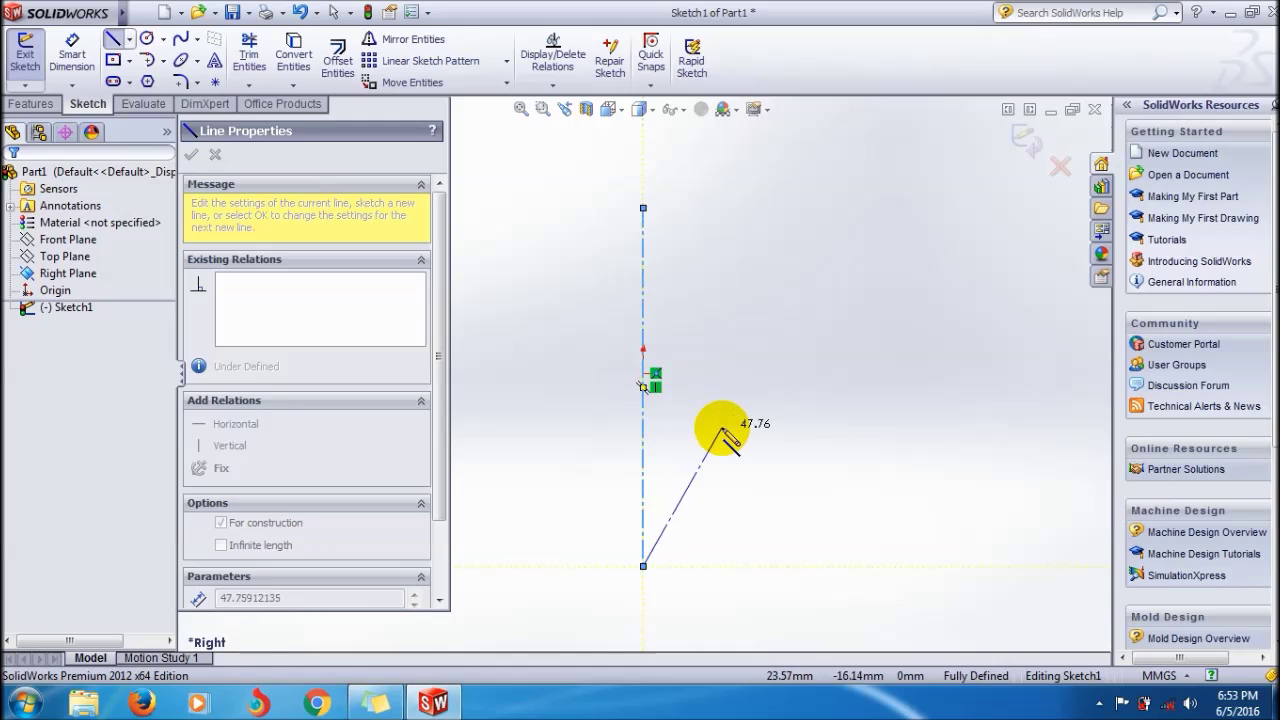
pyautogui.press('Escape')
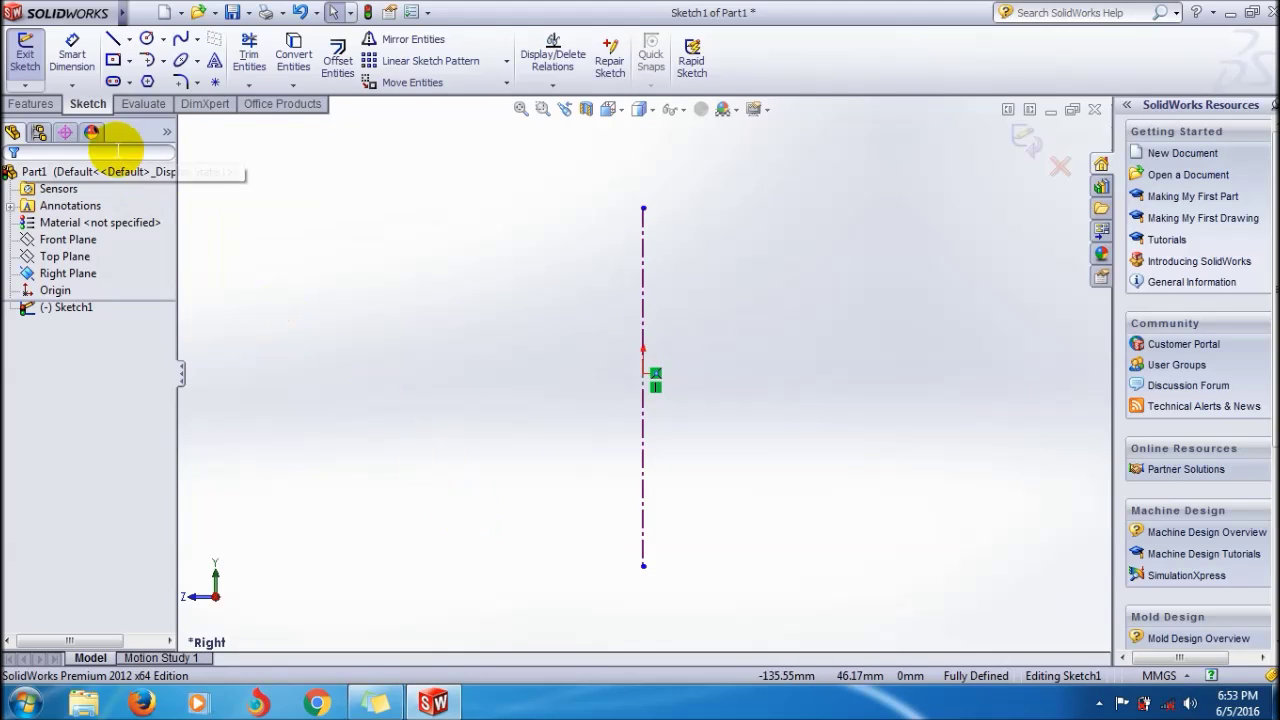
# Draw a tall, narrow center rectangle left of the centerline, centred level with the origin
pyautogui.click(113, 62)
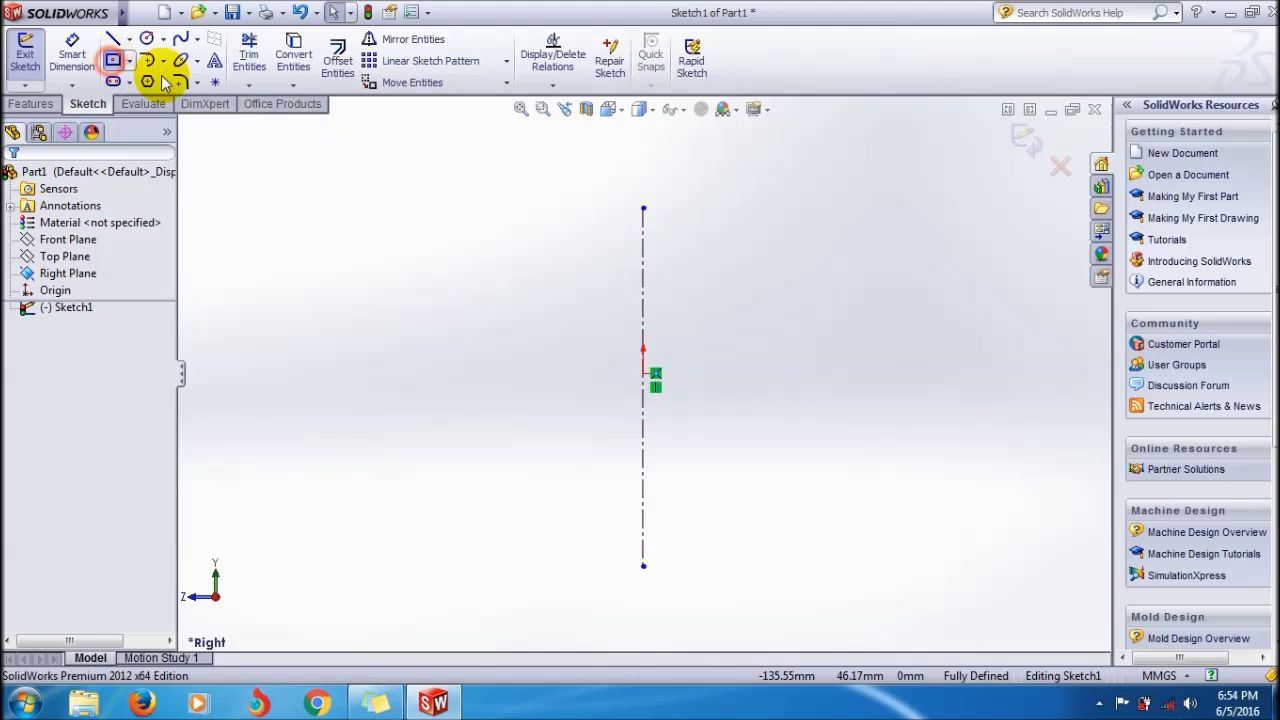
pyautogui.click(536, 232)
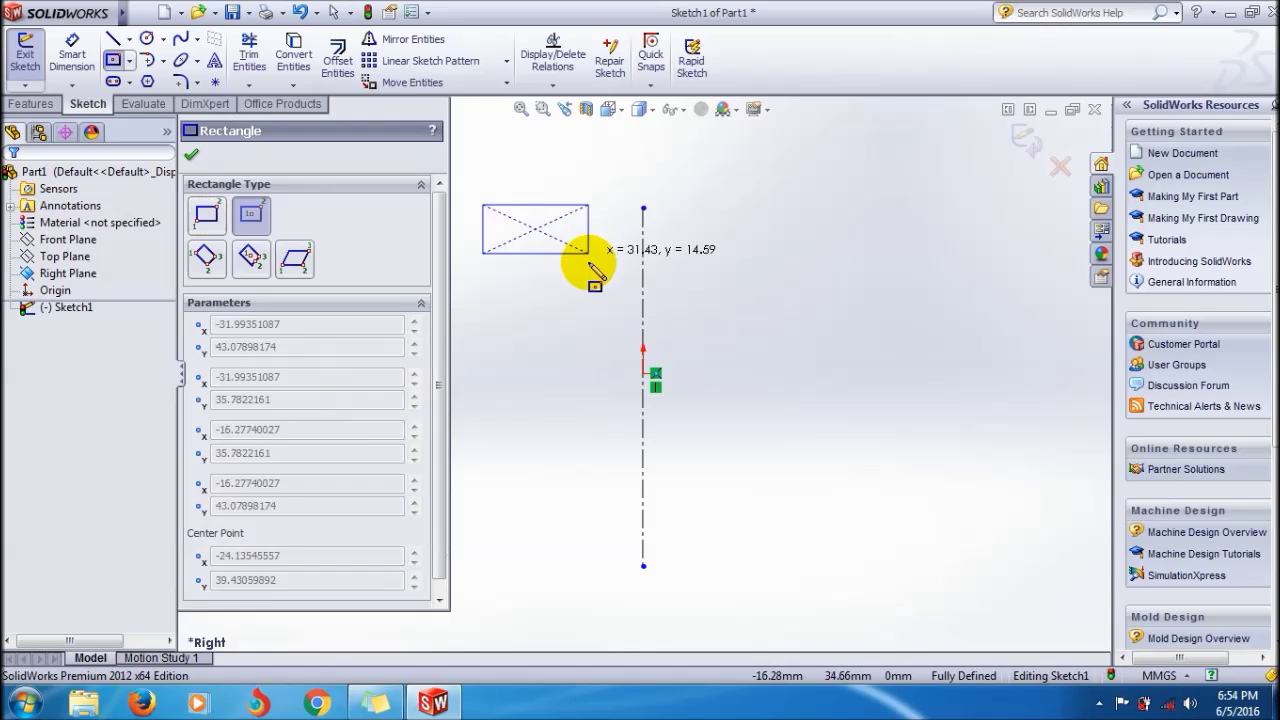
pyautogui.click(586, 313)
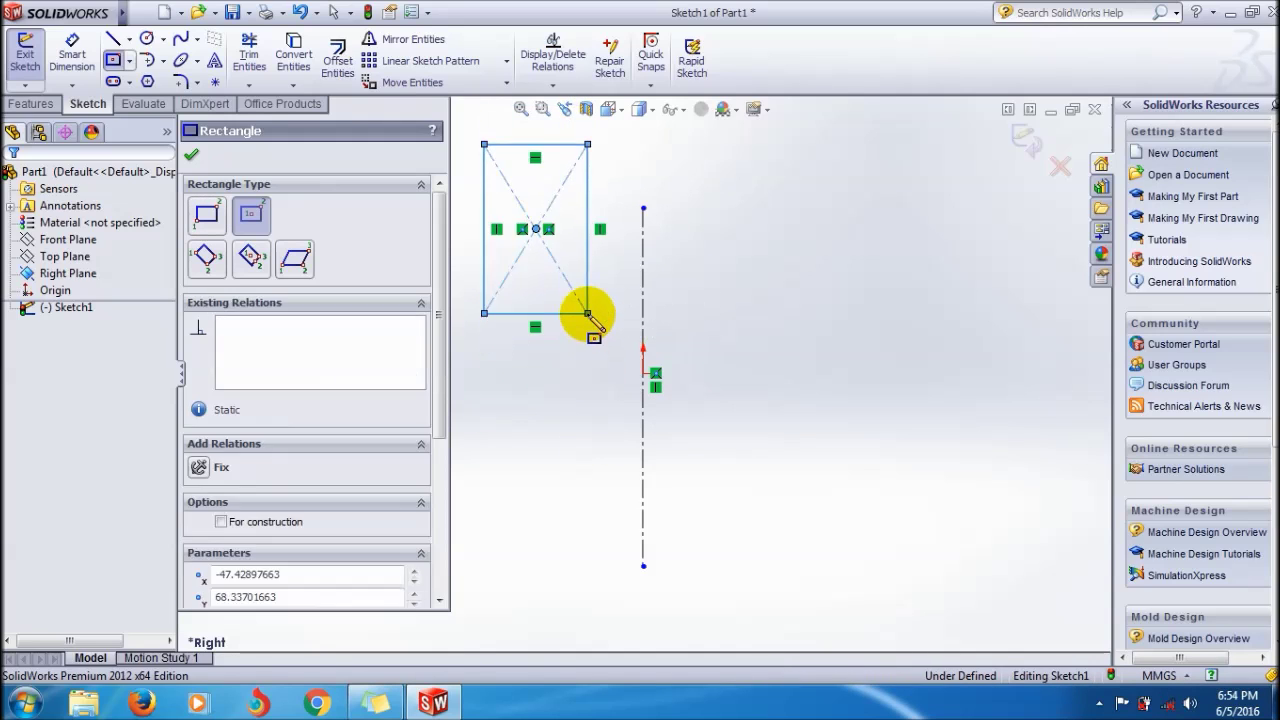
pyautogui.hotkey('ctrl', 'z')
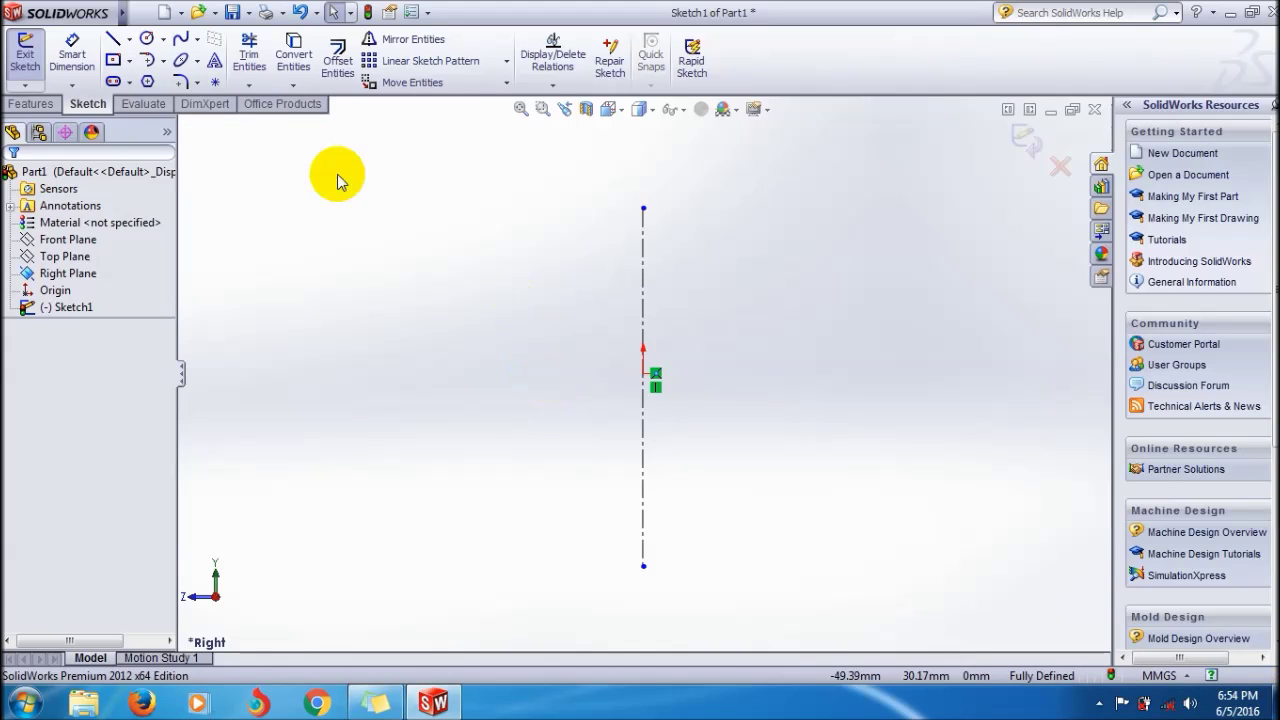
pyautogui.click(113, 59)
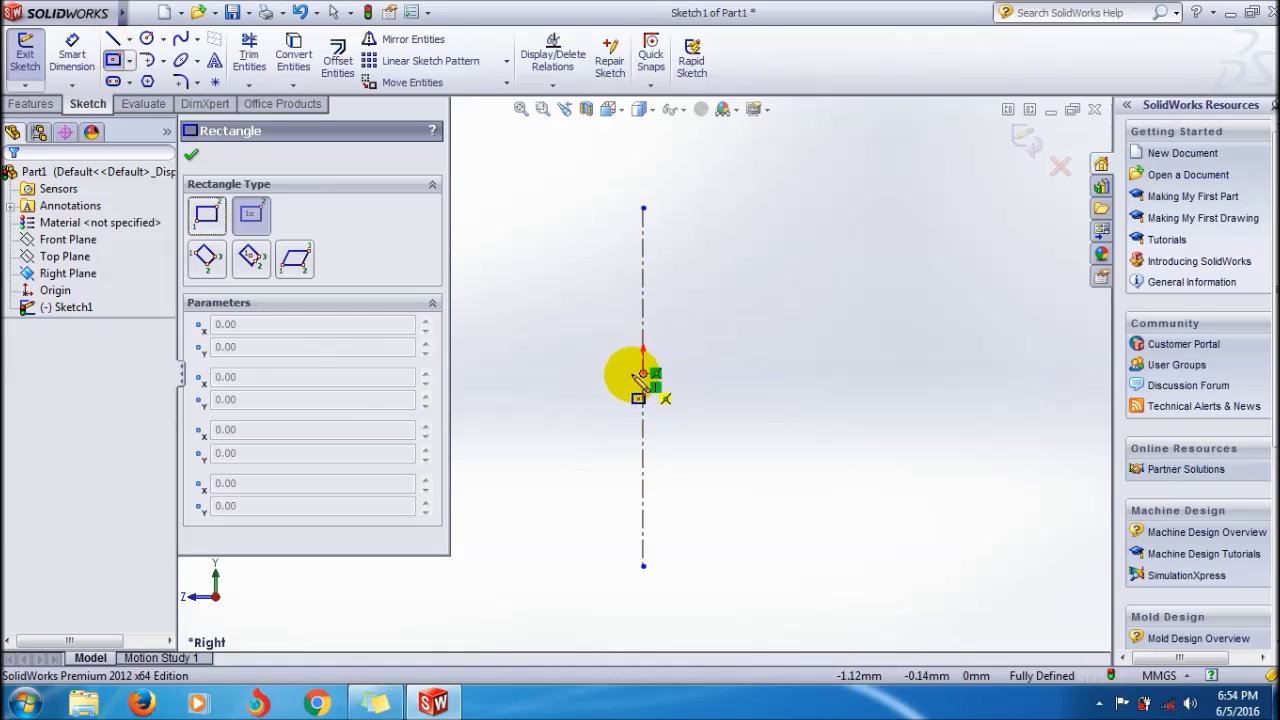
pyautogui.click(576, 374)
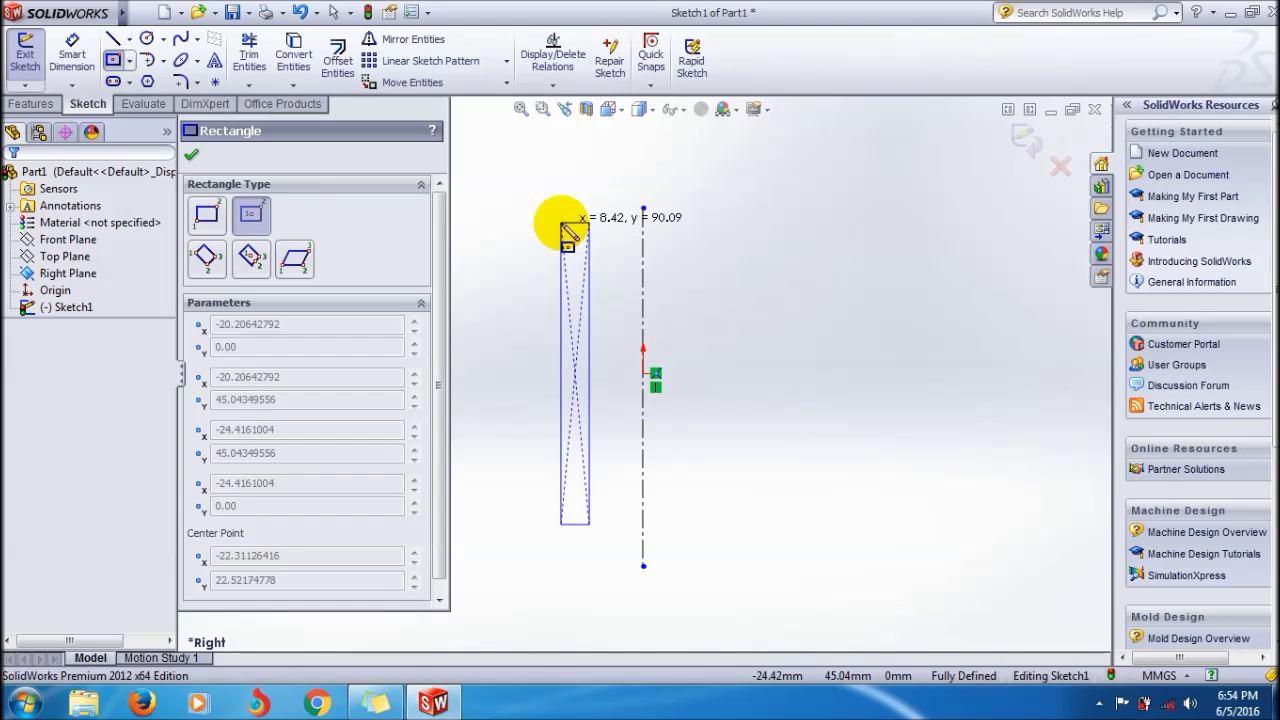
pyautogui.click(563, 225)
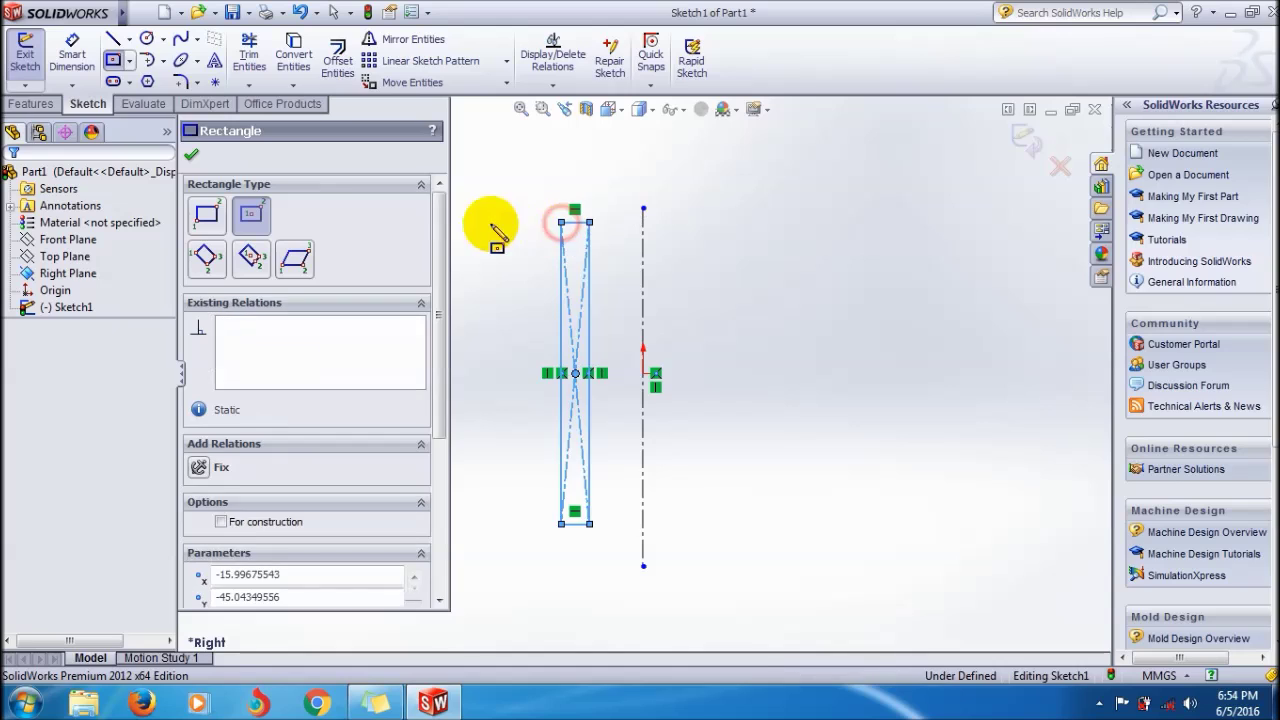
pyautogui.click(191, 156)
pyautogui.click(71, 57)
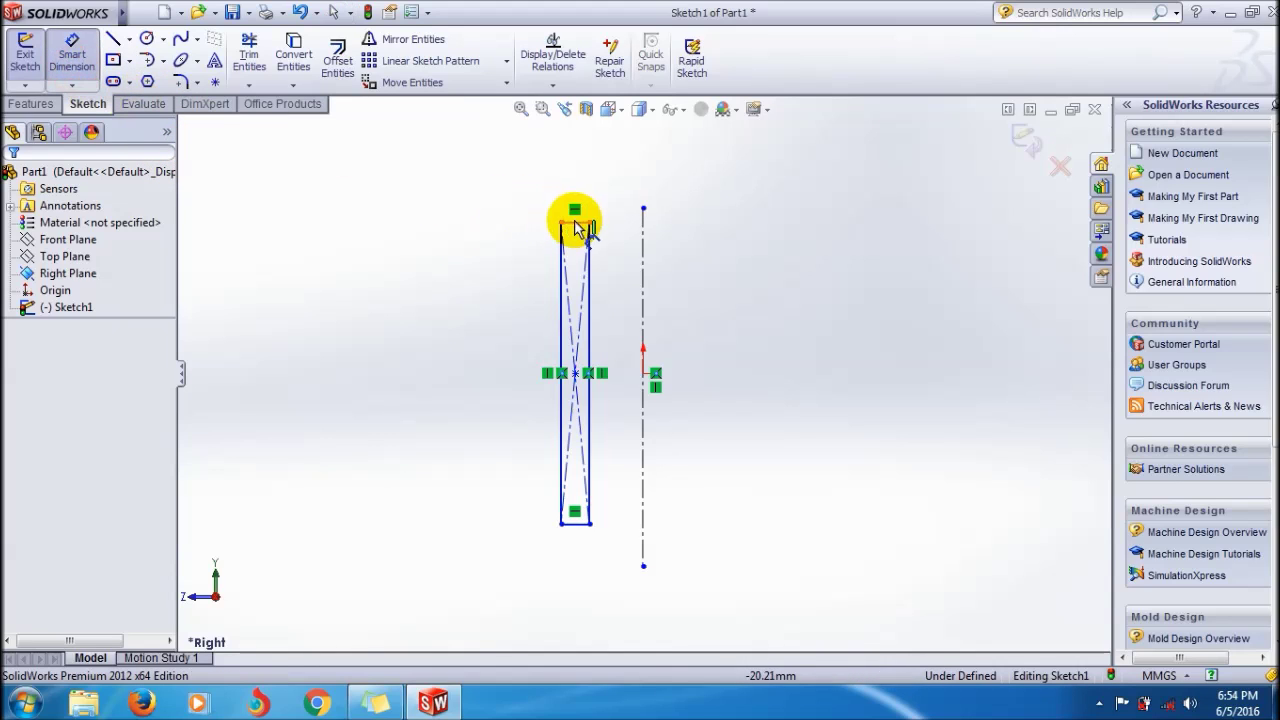
# Dimension the rectangle's top edge to 10 mm and exit the sketch
pyautogui.click(566, 180)
pyautogui.click(572, 180)
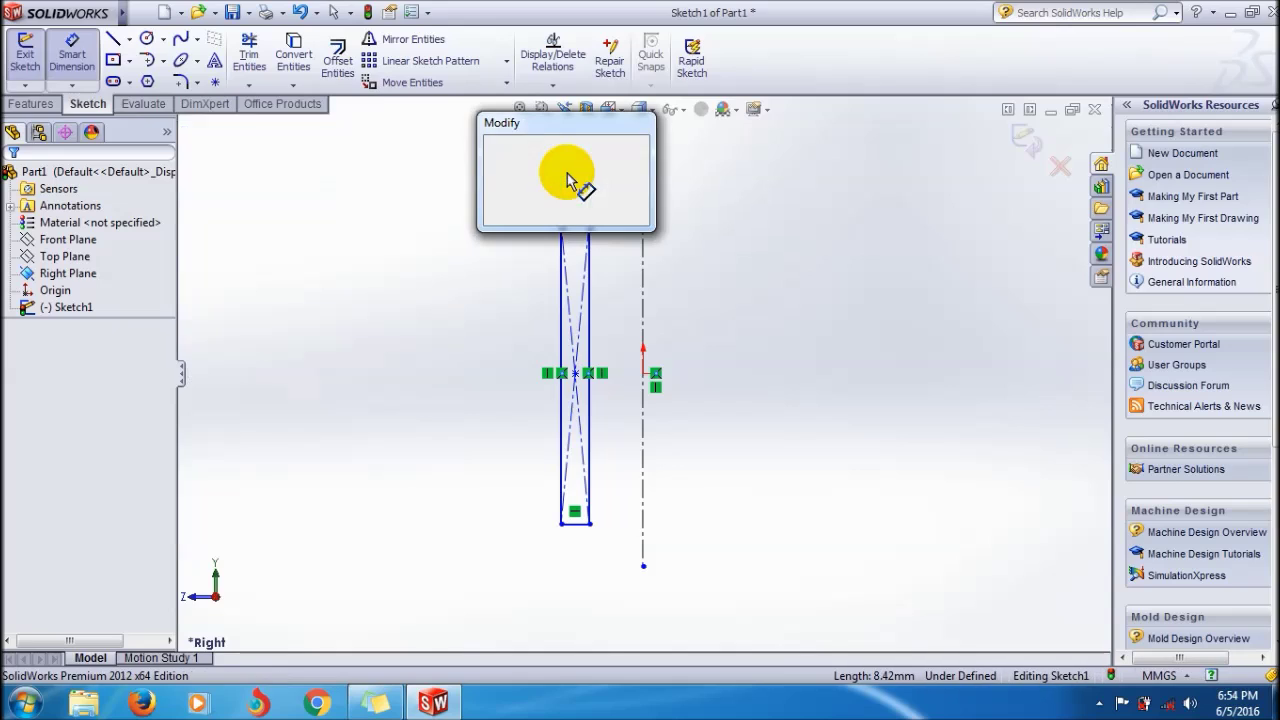
pyautogui.write('10mm')
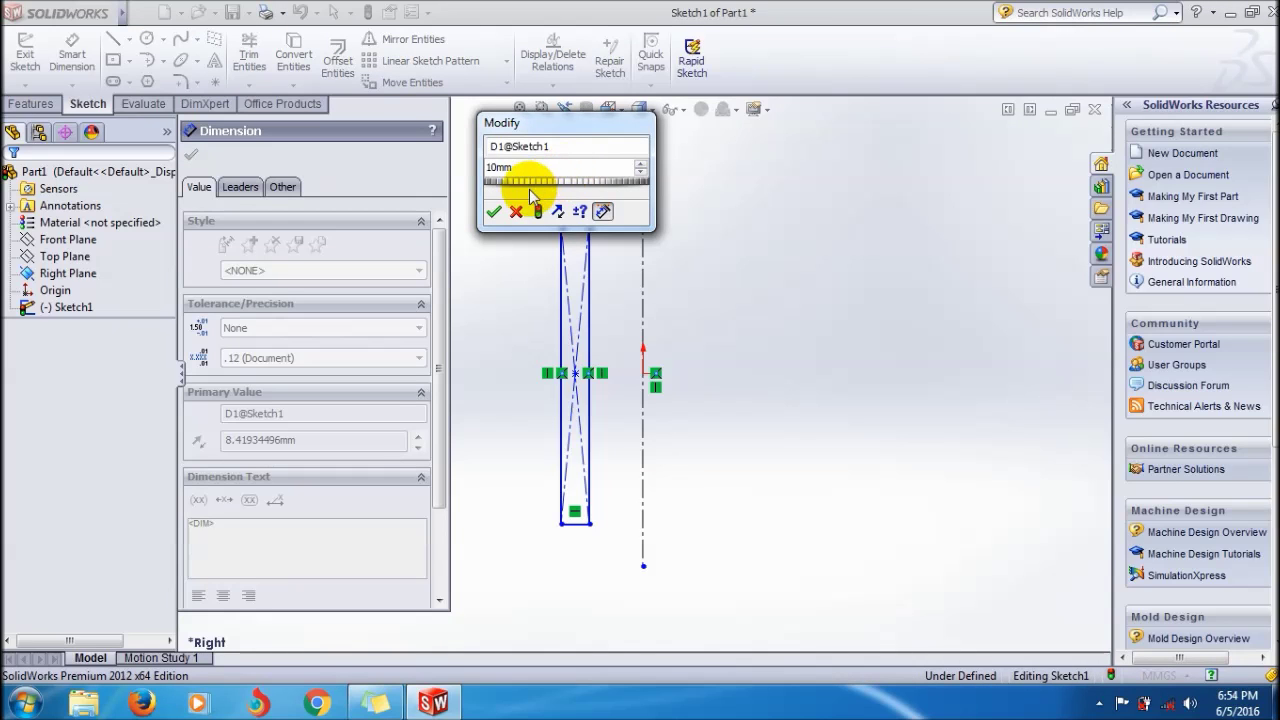
pyautogui.click(494, 211)
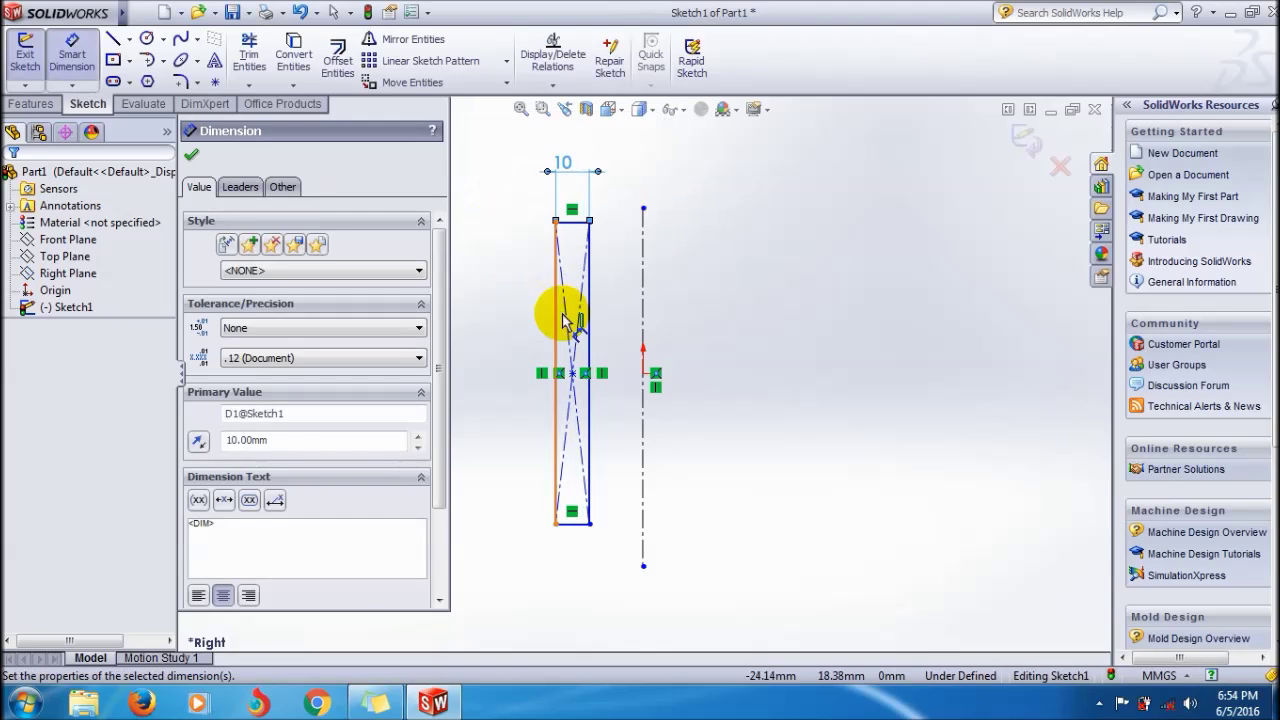
pyautogui.click(191, 155)
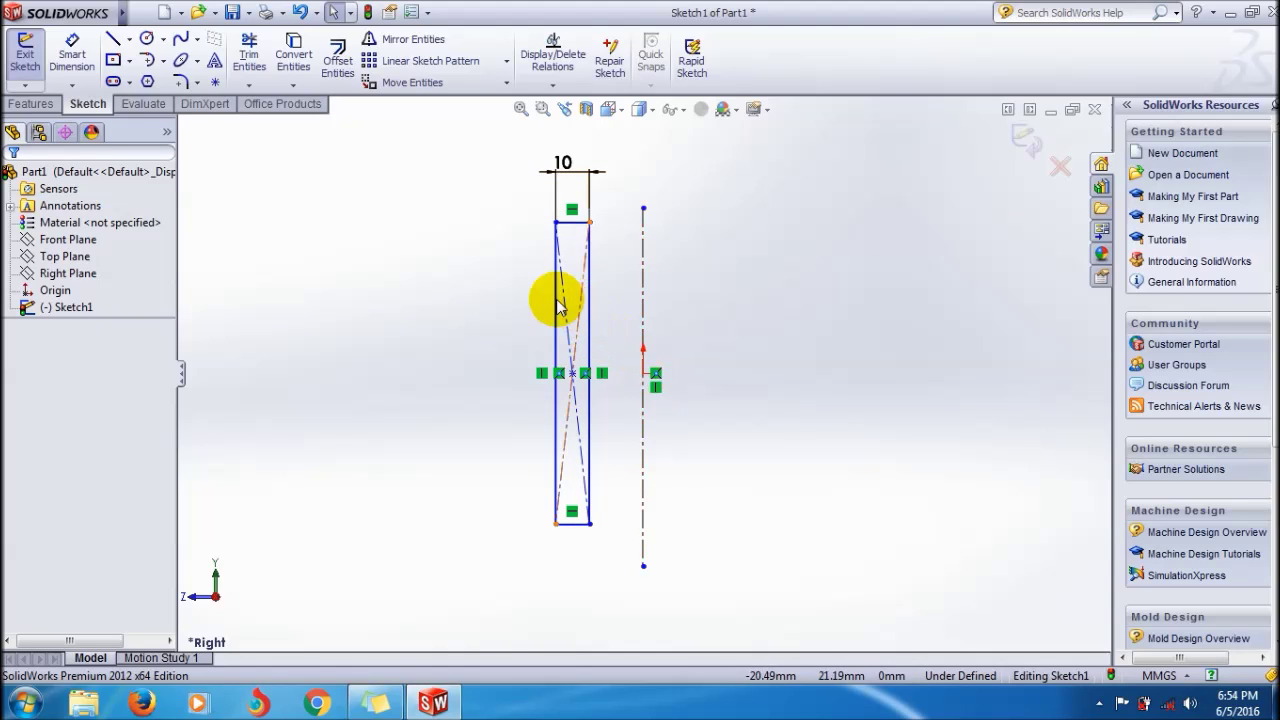
pyautogui.click(22, 62)
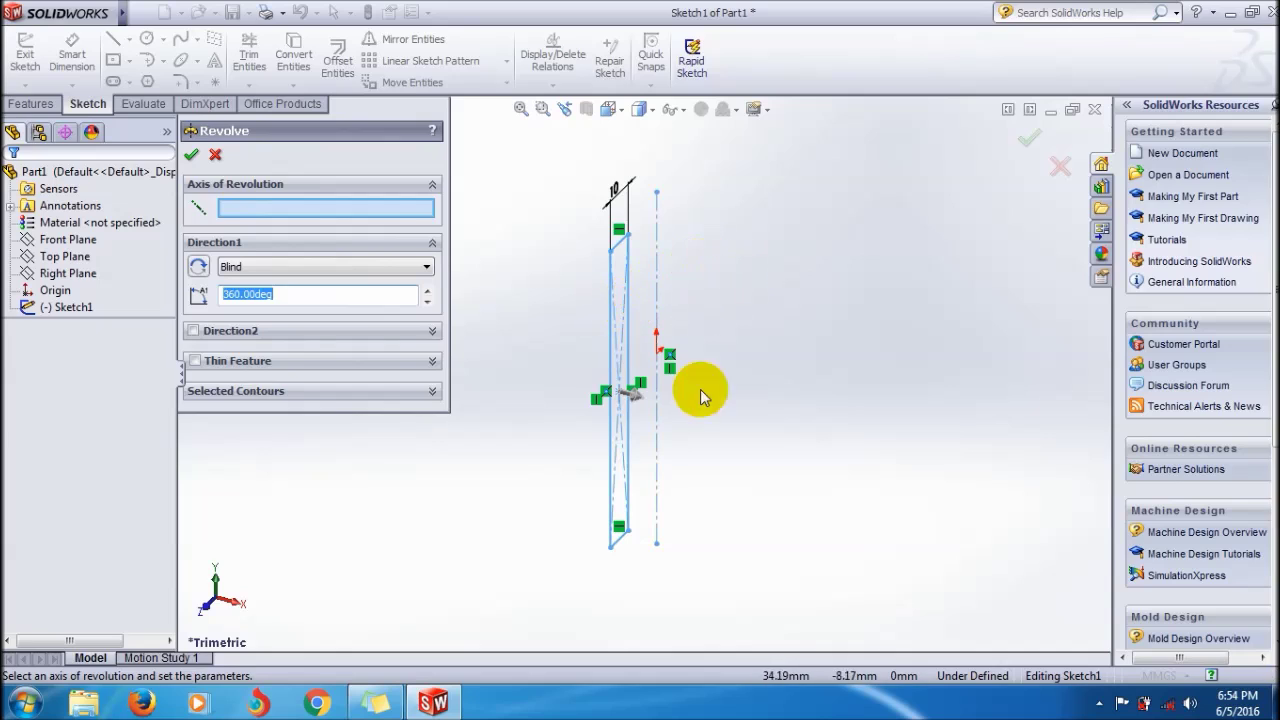
# Use the centerline as revolve axis with Blind end condition, nudging the angle below 360°
pyautogui.click(657, 255)
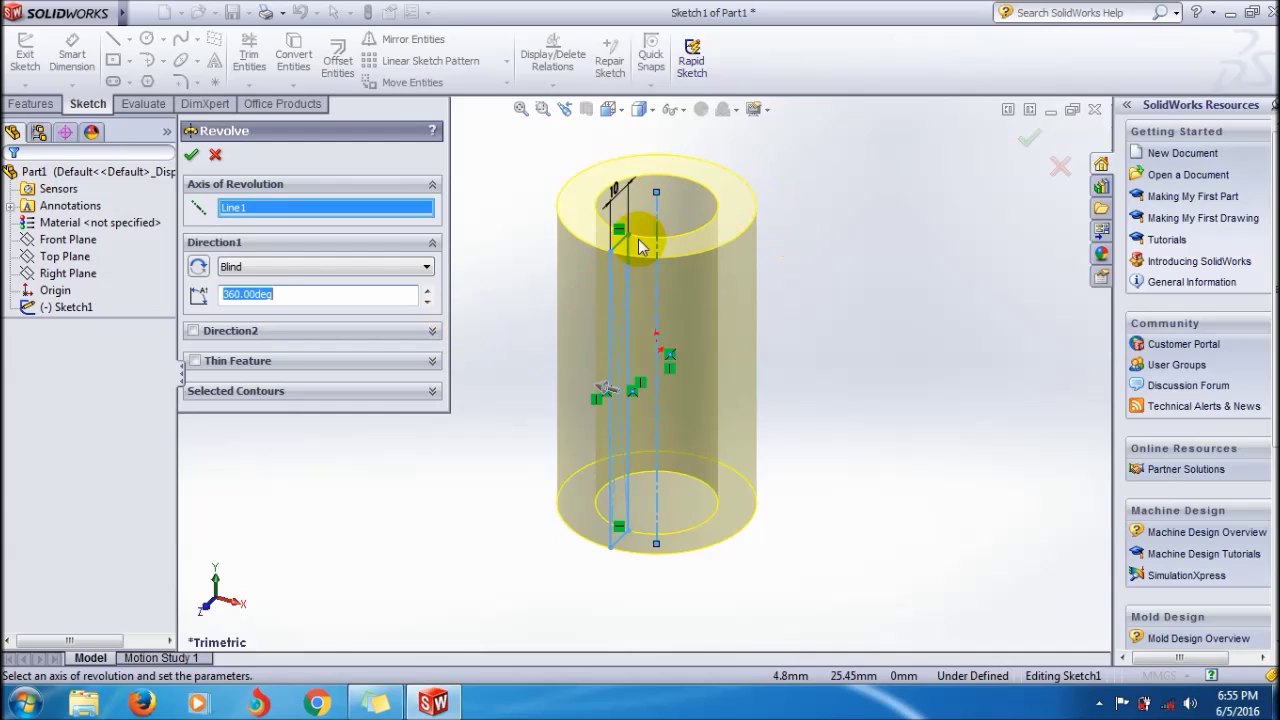
pyautogui.click(364, 270)
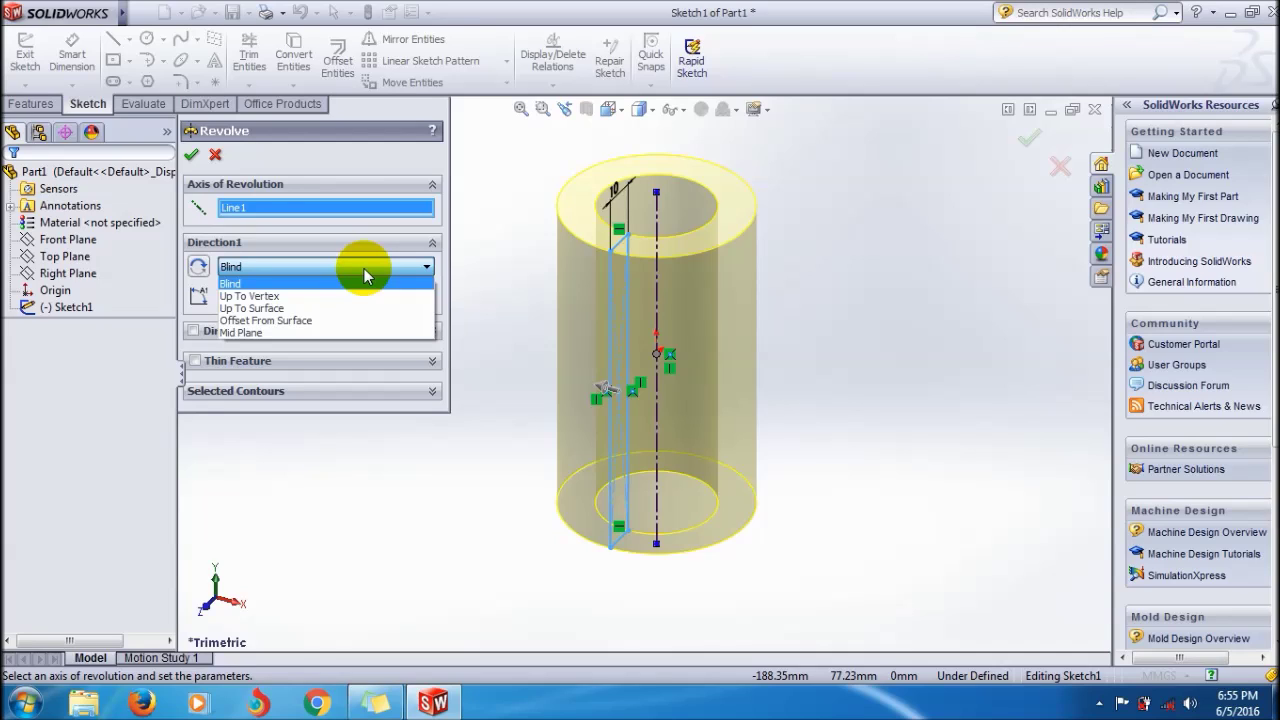
pyautogui.click(364, 268)
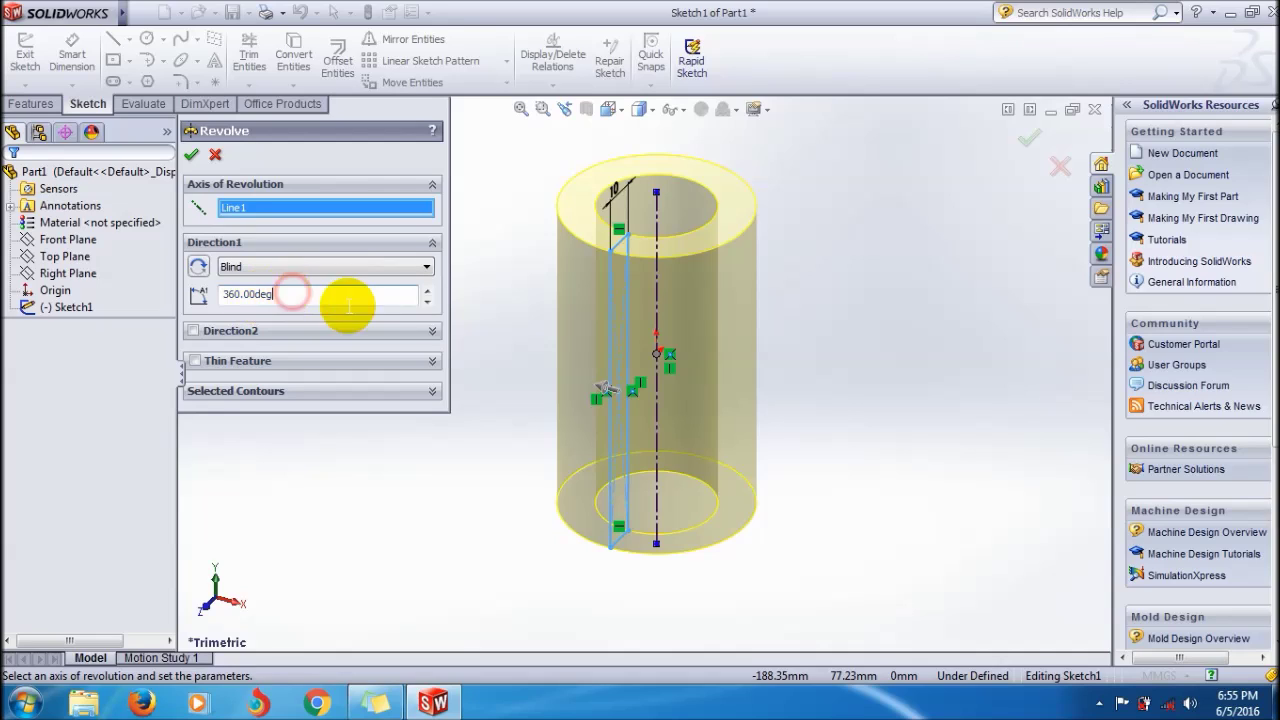
pyautogui.click(428, 302)
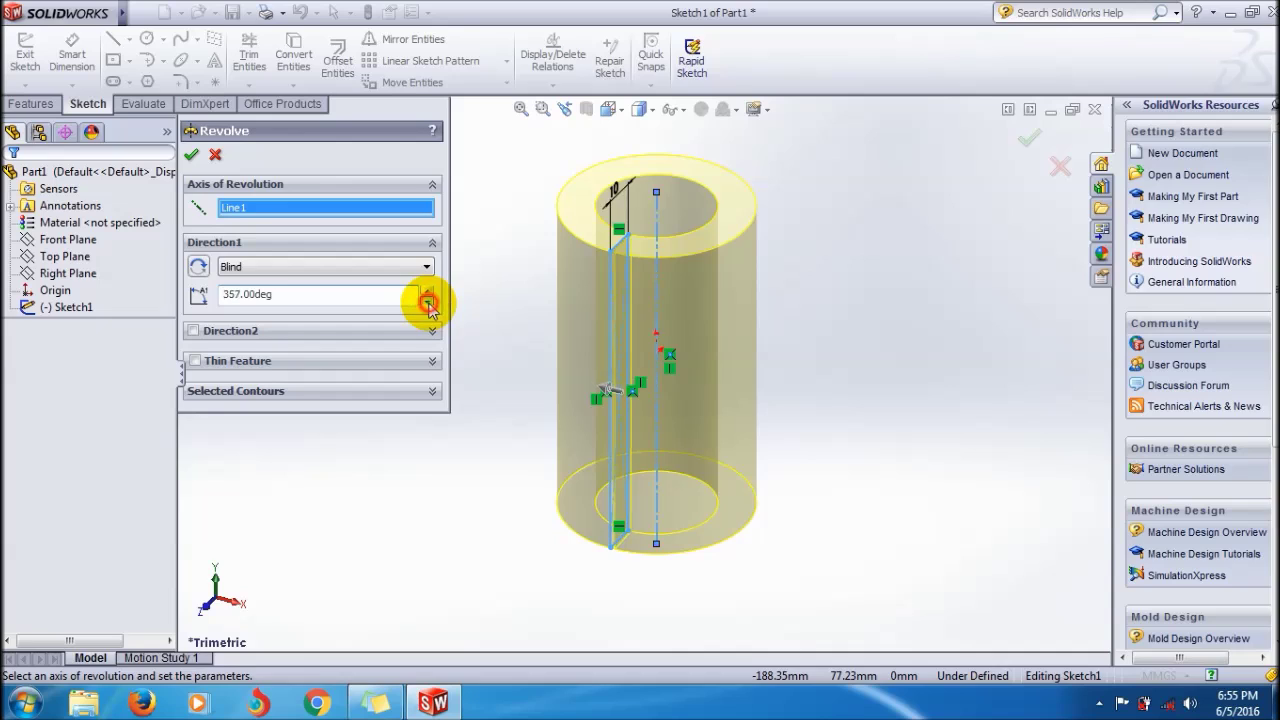
# Preview partial revolves down to 288°, then restore the angle to 360°
pyautogui.moveTo(428, 302); pyautogui.dragTo(428, 302)
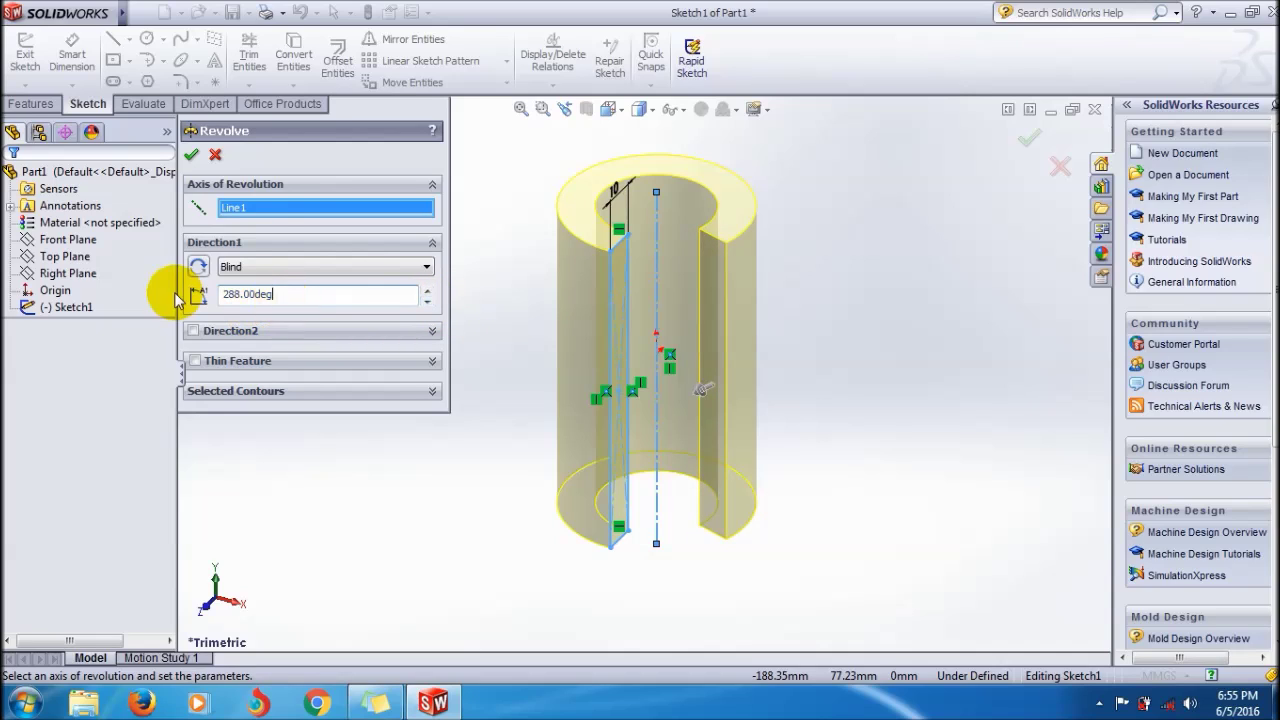
pyautogui.click(396, 296)
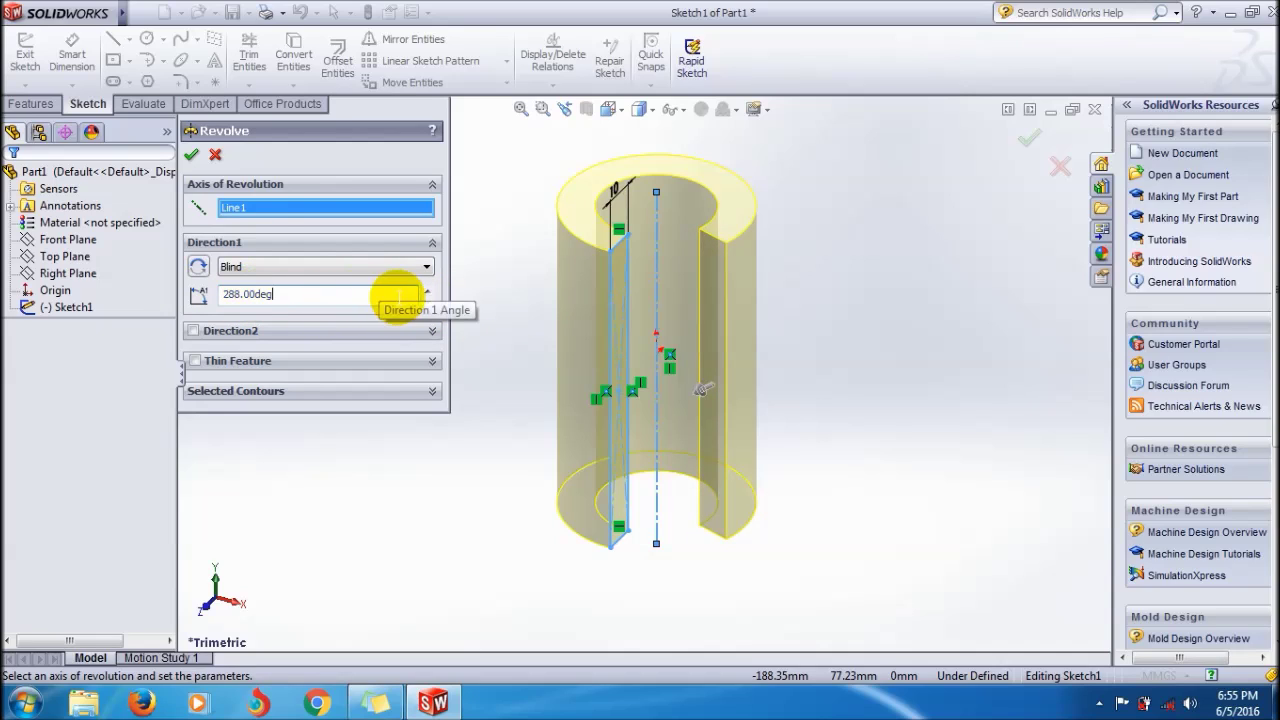
pyautogui.doubleClick(325, 294)
pyautogui.write('360')
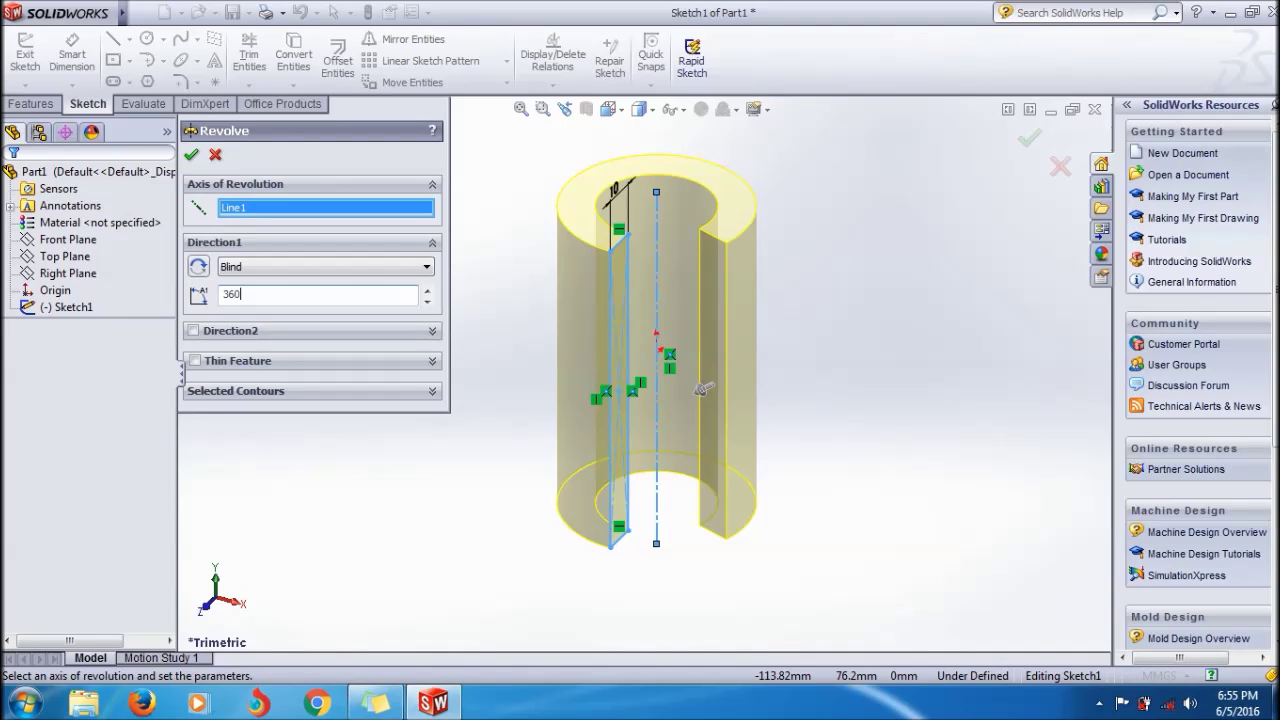
pyautogui.click(190, 320)
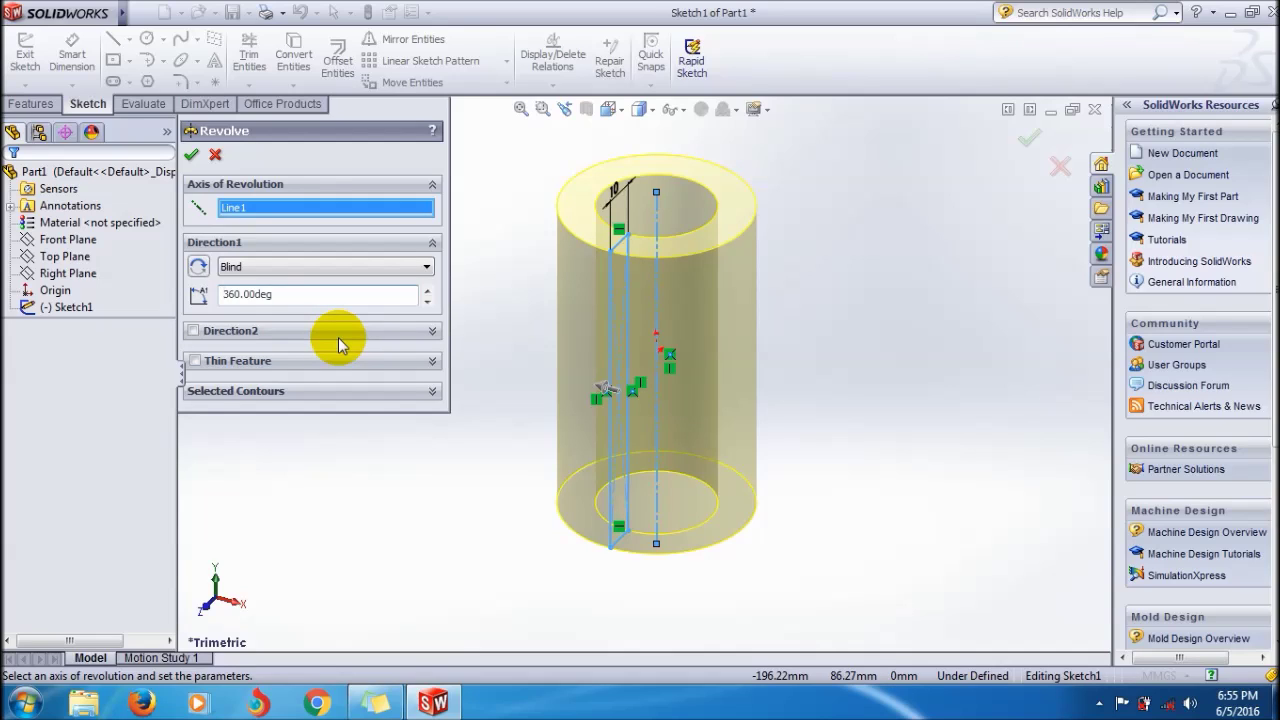
pyautogui.click(287, 394)
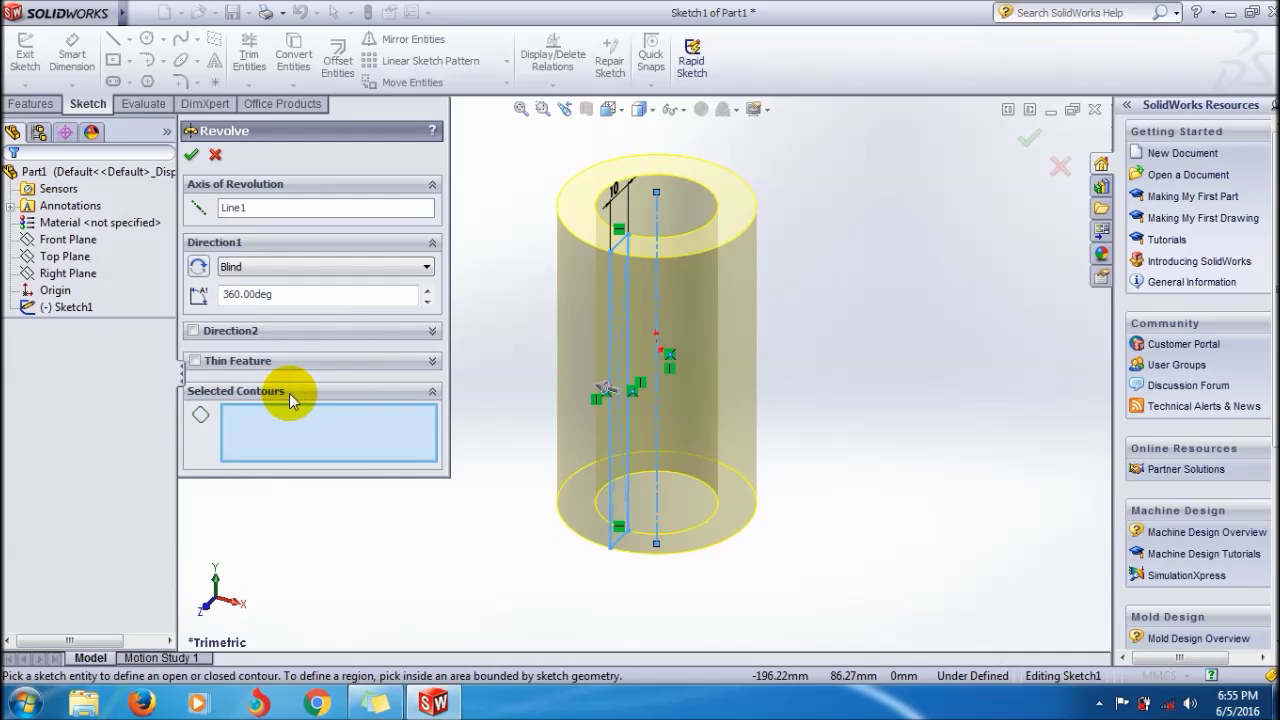
pyautogui.click(289, 394)
pyautogui.click(328, 360)
pyautogui.click(328, 358)
pyautogui.click(330, 331)
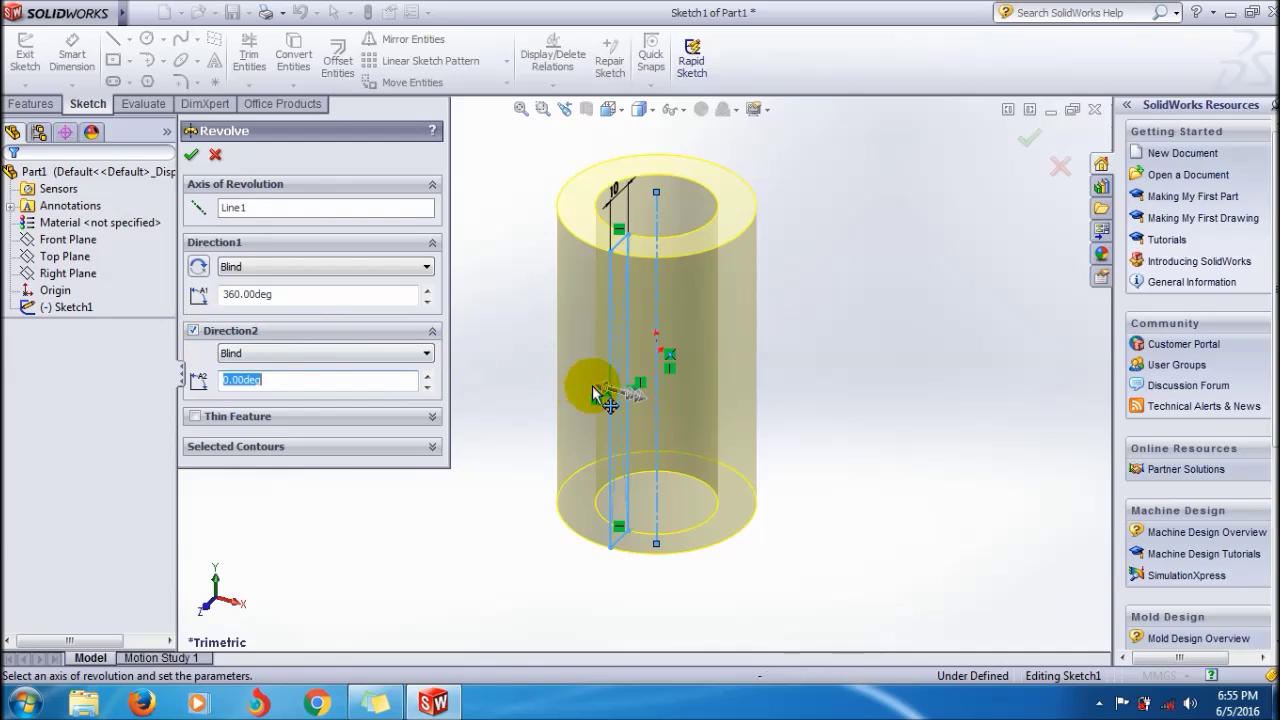
pyautogui.click(598, 391)
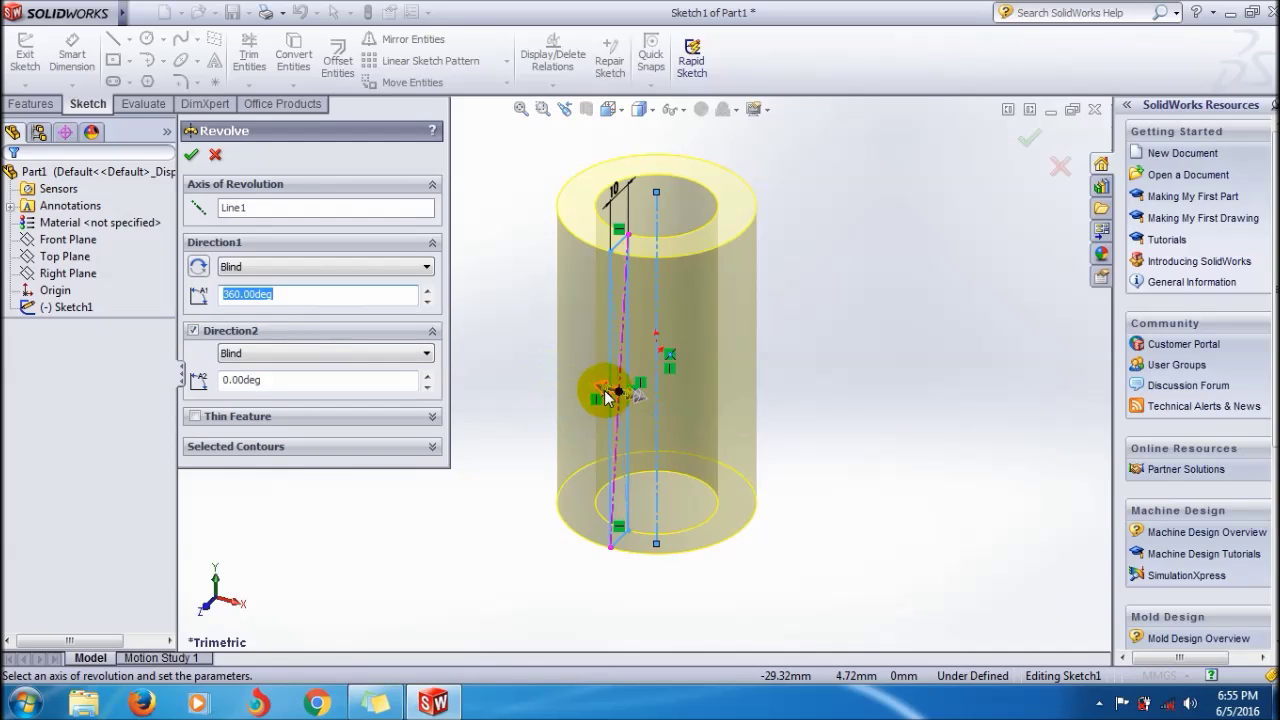
pyautogui.click(193, 330)
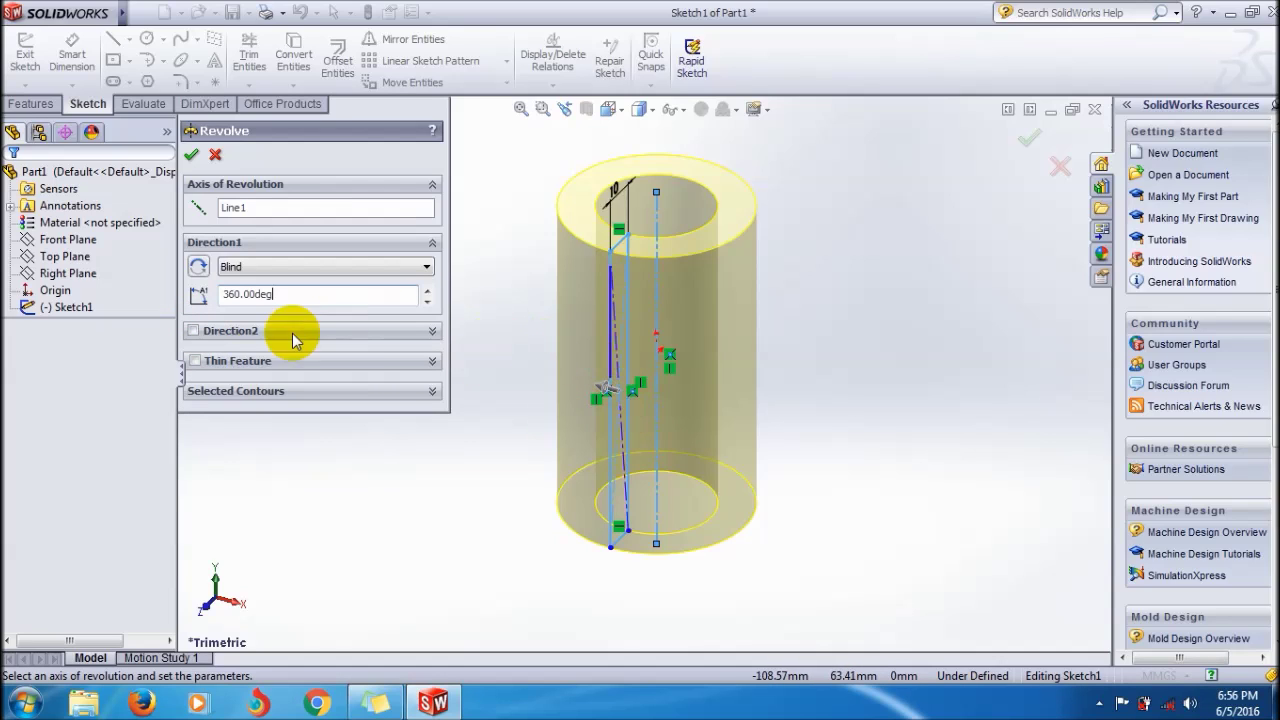
pyautogui.click(194, 361)
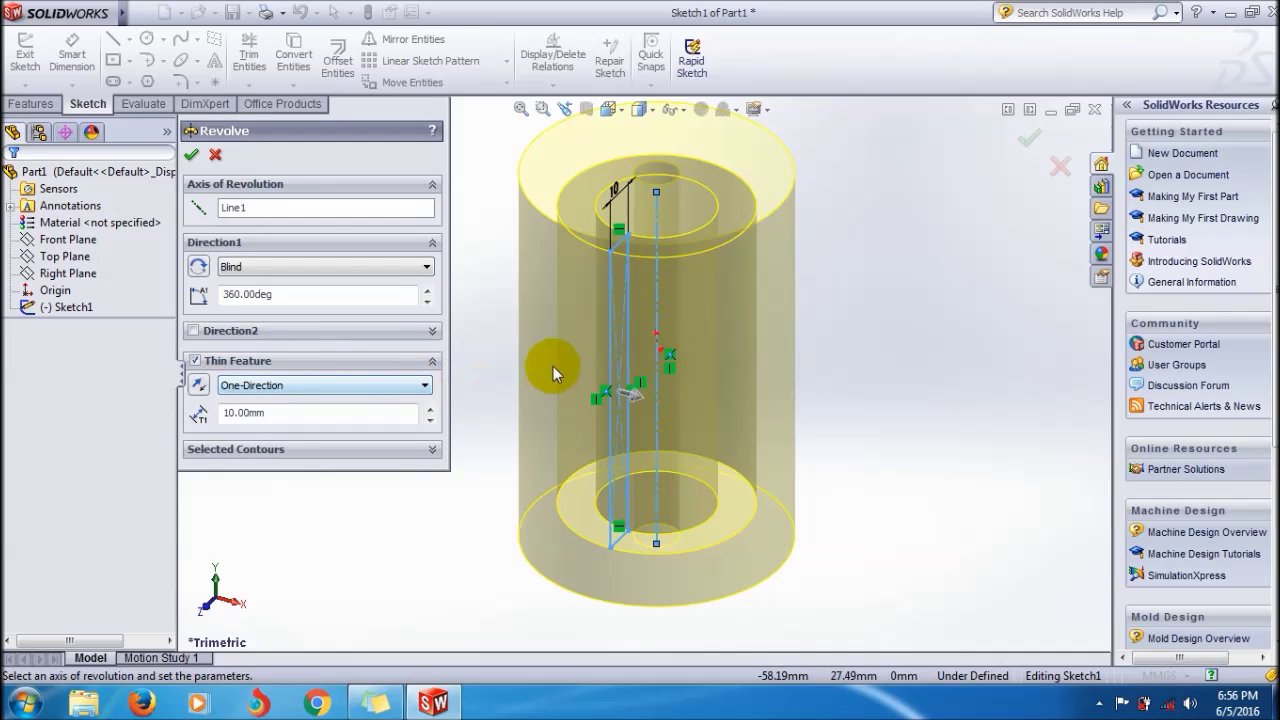
pyautogui.moveTo(851, 346); pyautogui.dragTo(768, 481, button='middle')
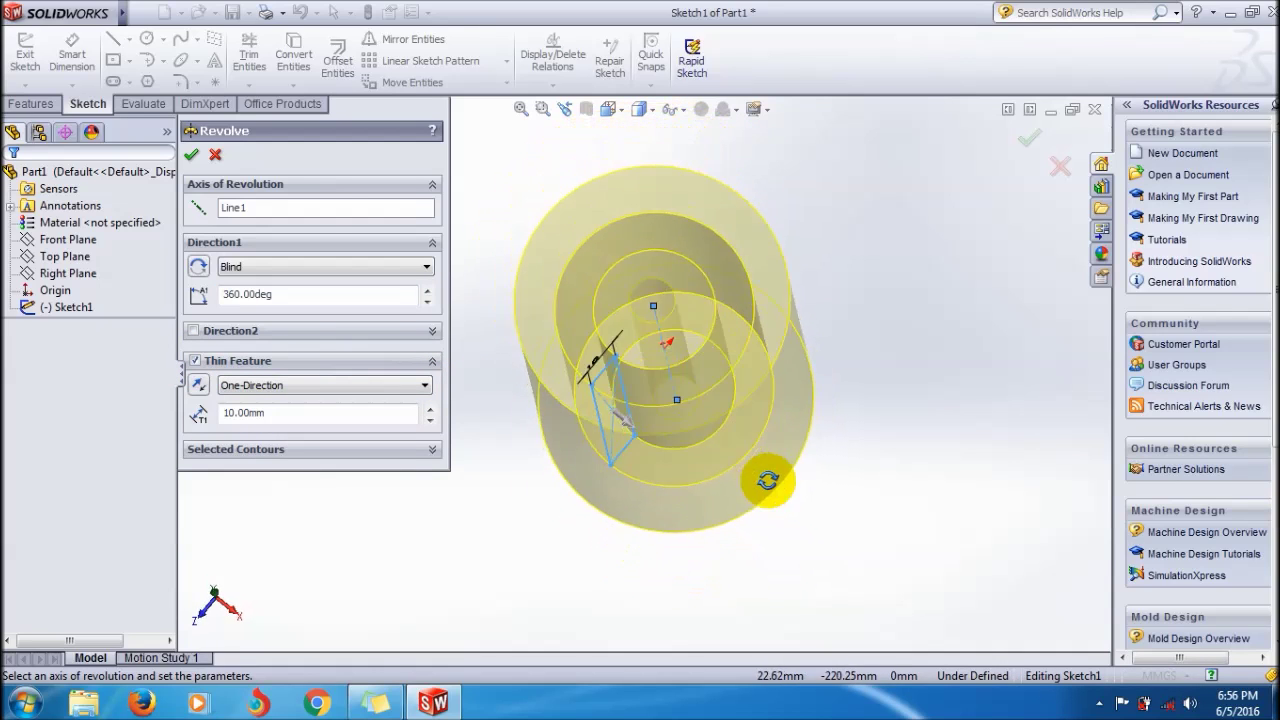
pyautogui.click(333, 390)
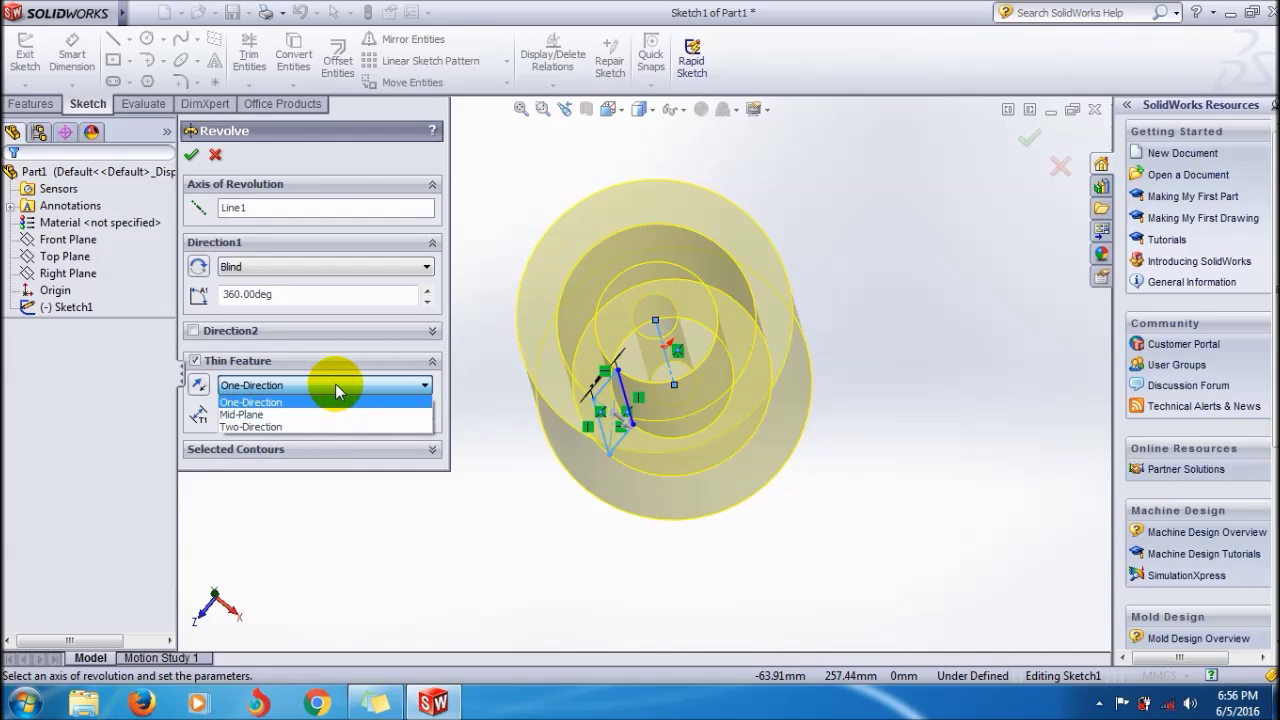
pyautogui.click(337, 390)
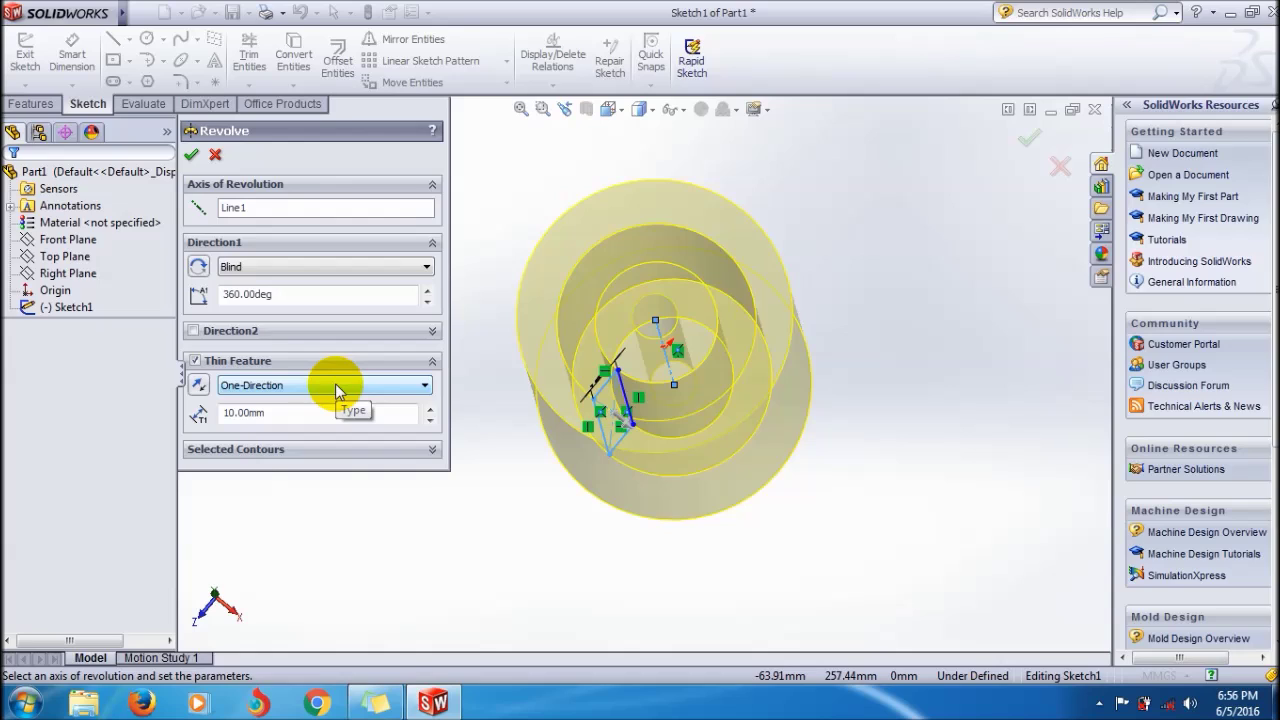
pyautogui.click(429, 408)
pyautogui.click(429, 408)
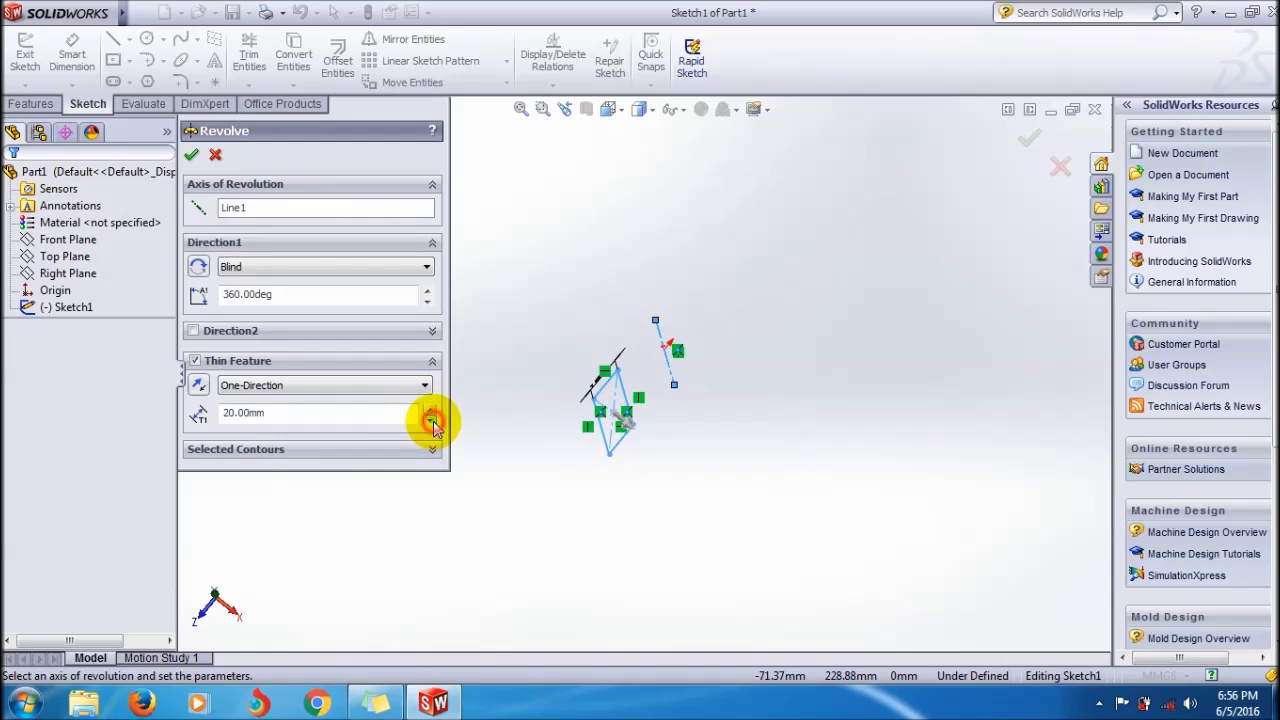
pyautogui.click(433, 422)
pyautogui.moveTo(329, 414); pyautogui.dragTo(167, 418)
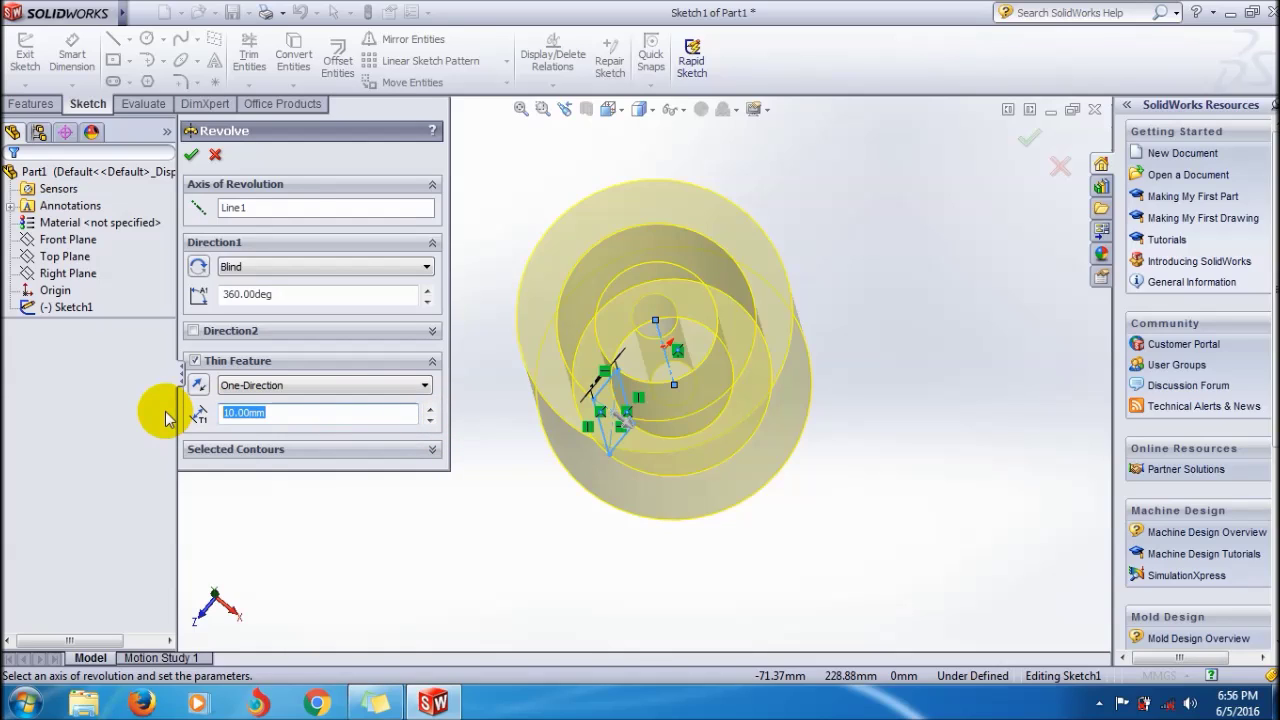
pyautogui.write('2')
pyautogui.press('Return')
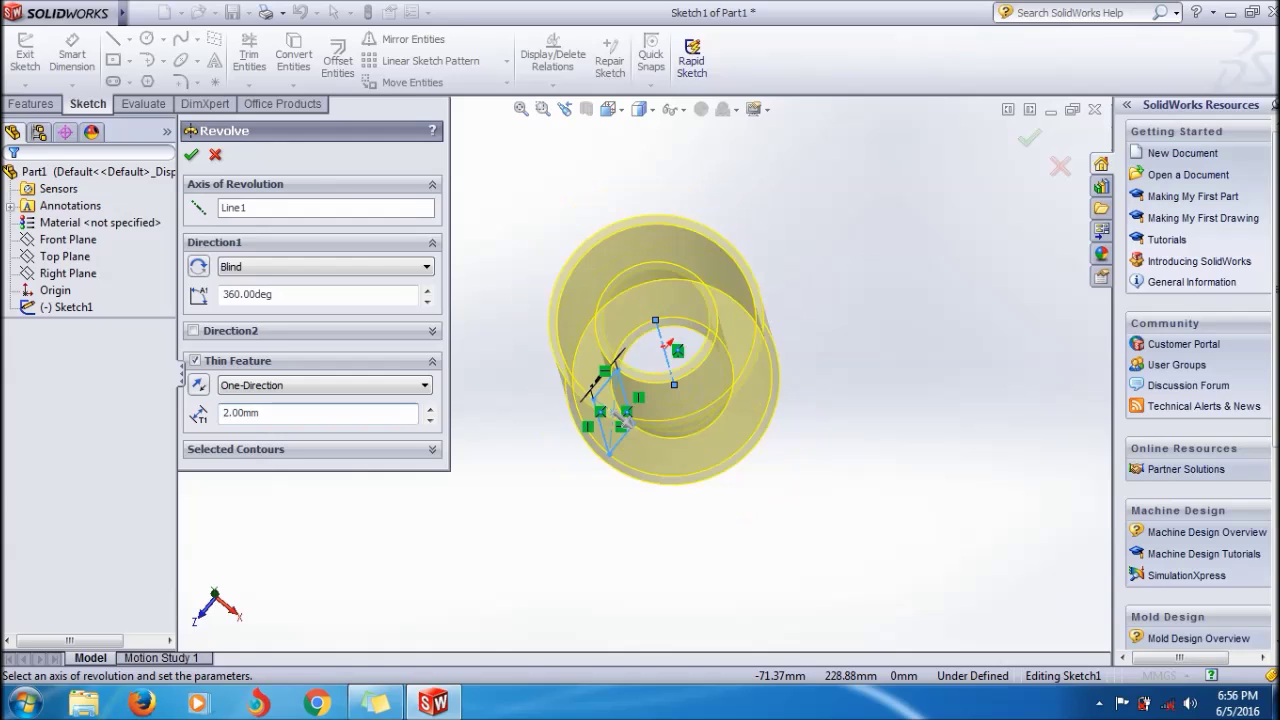
pyautogui.moveTo(618, 312)
pyautogui.mouseDown(button='middle')
pyautogui.moveTo(690, 328)
pyautogui.moveTo(600, 320)
pyautogui.mouseUp(button='middle')
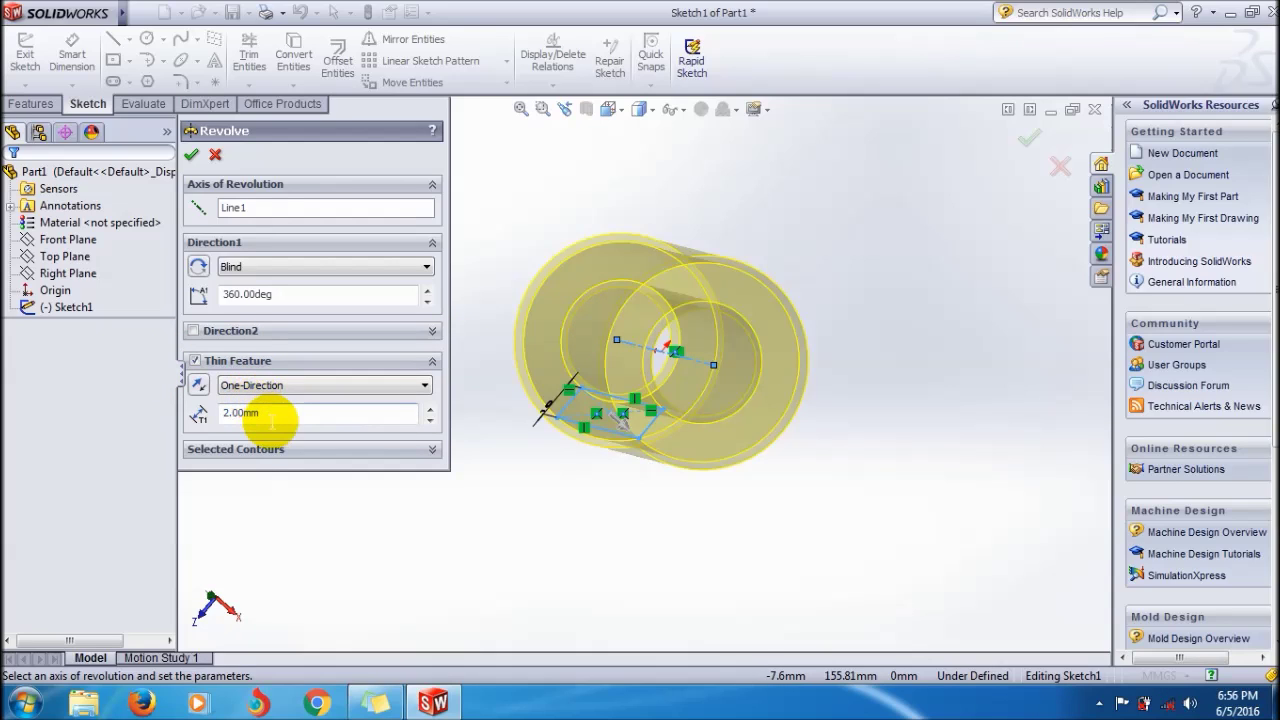
pyautogui.click(194, 360)
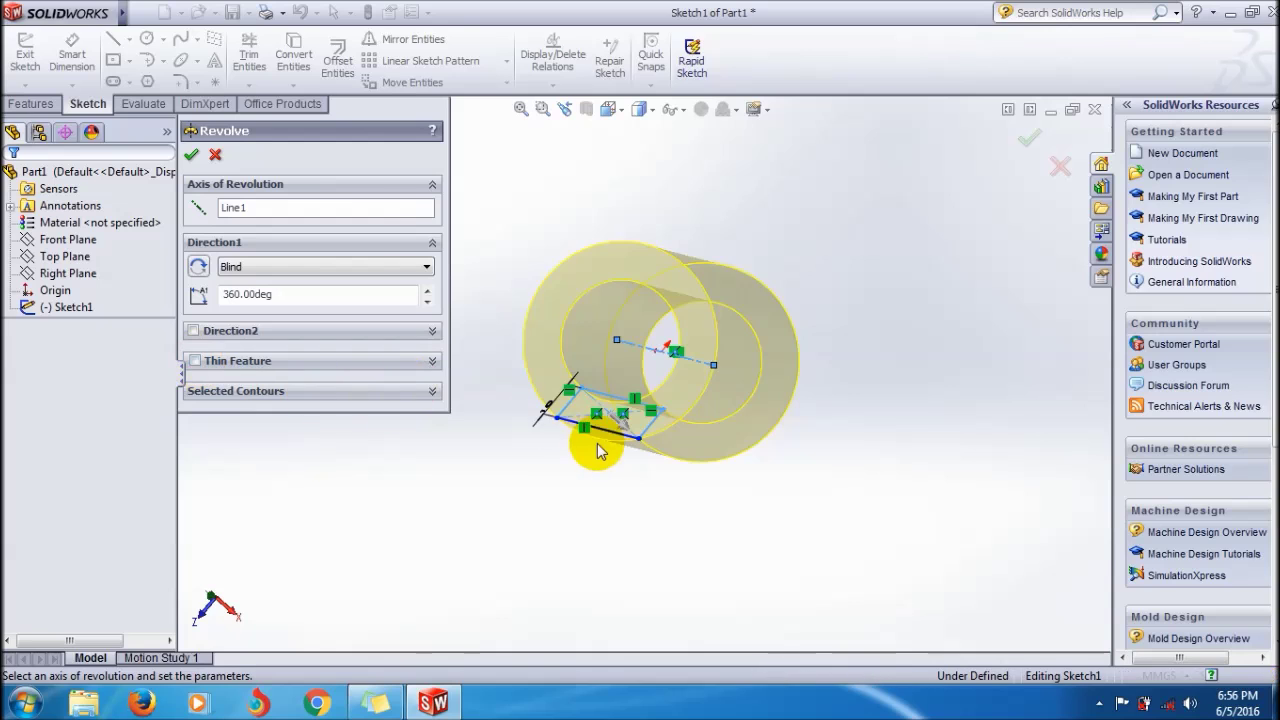
# Accept the revolve as Revolve1 and select the finished tube's outer face
pyautogui.moveTo(597, 450); pyautogui.dragTo(512, 576, button='middle')
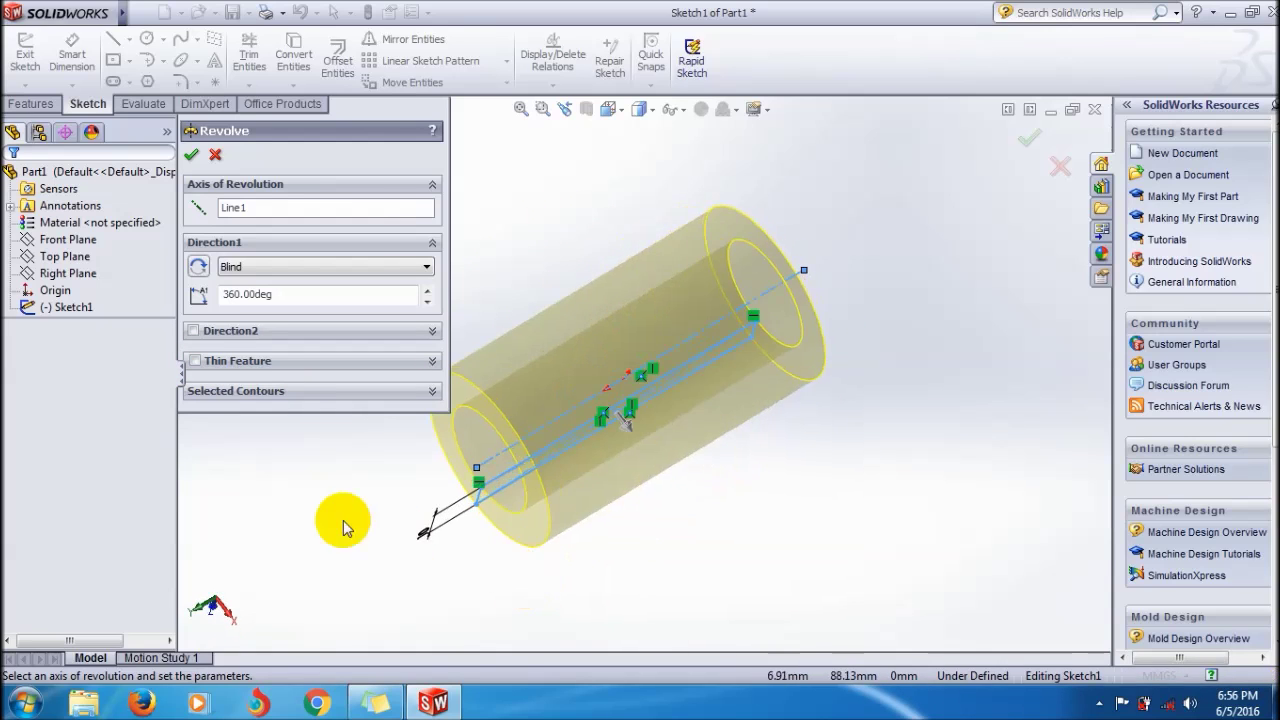
pyautogui.click(194, 155)
pyautogui.moveTo(800, 400); pyautogui.dragTo(580, 186, button='middle')
pyautogui.click(589, 363)
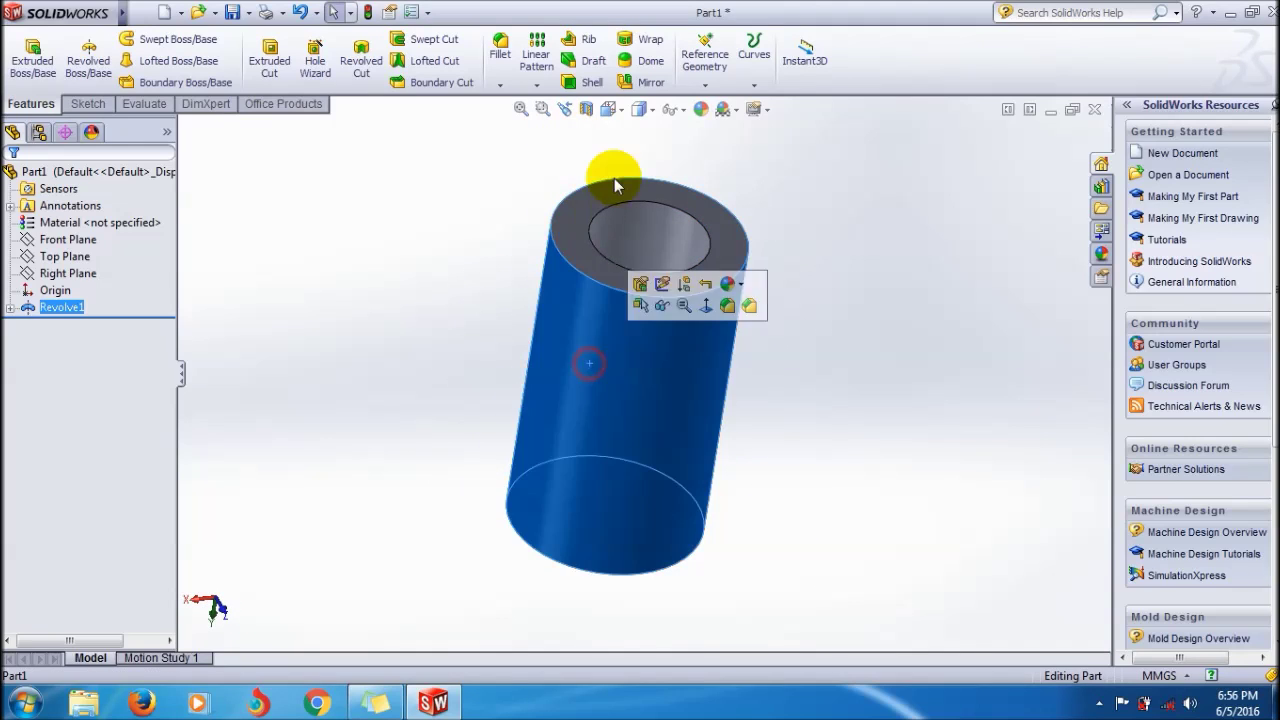
# Apply a Front Plane section view to reveal the tube's hollow interior
pyautogui.click(586, 111)
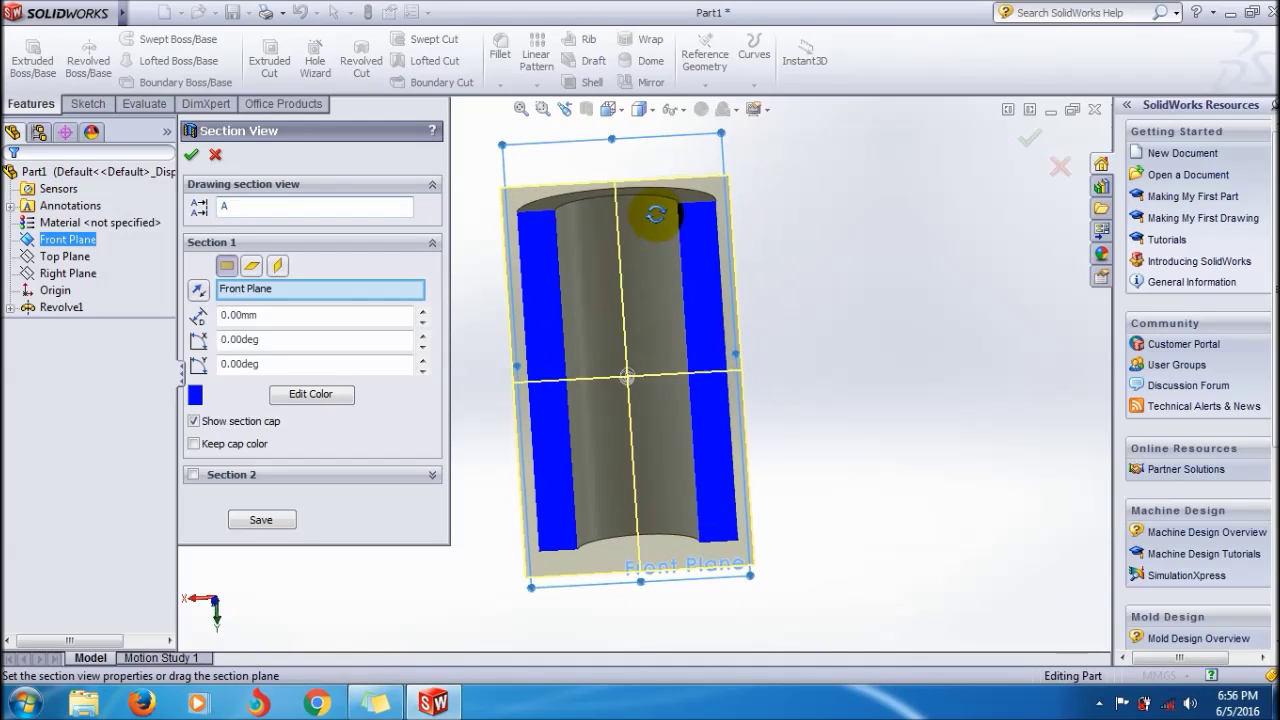
pyautogui.moveTo(655, 213); pyautogui.dragTo(700, 253, button='middle')
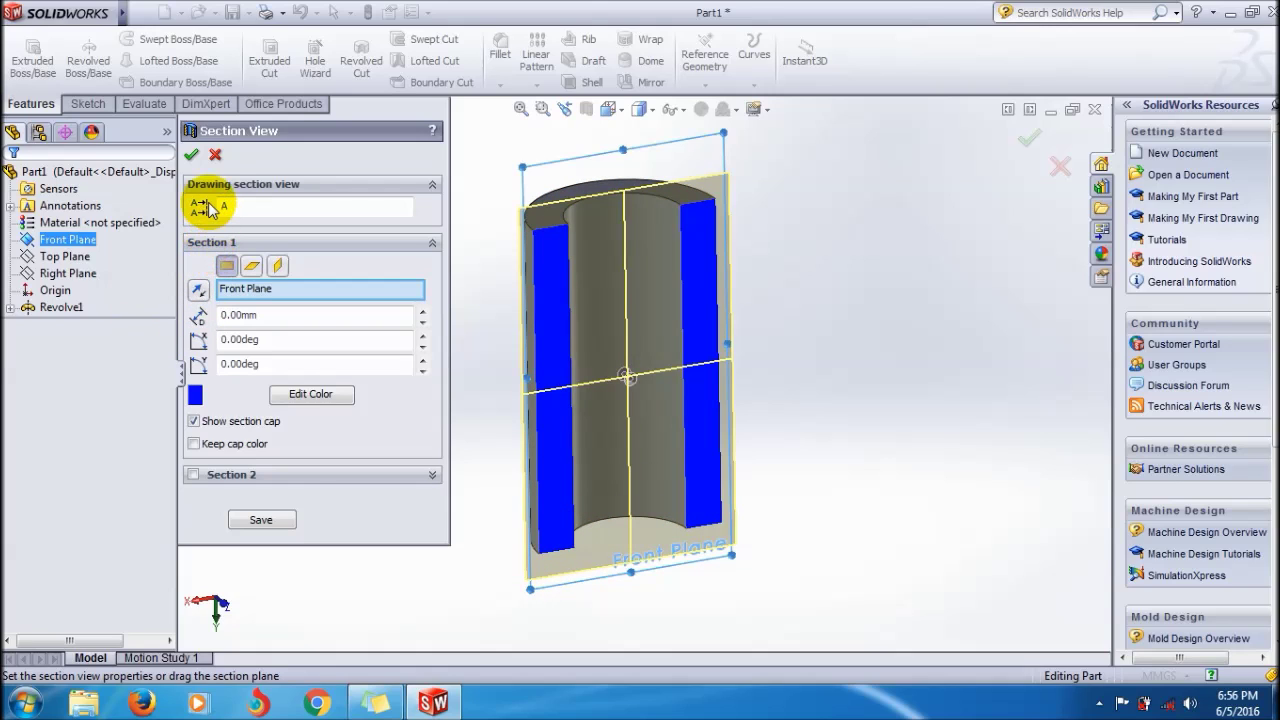
pyautogui.click(190, 155)
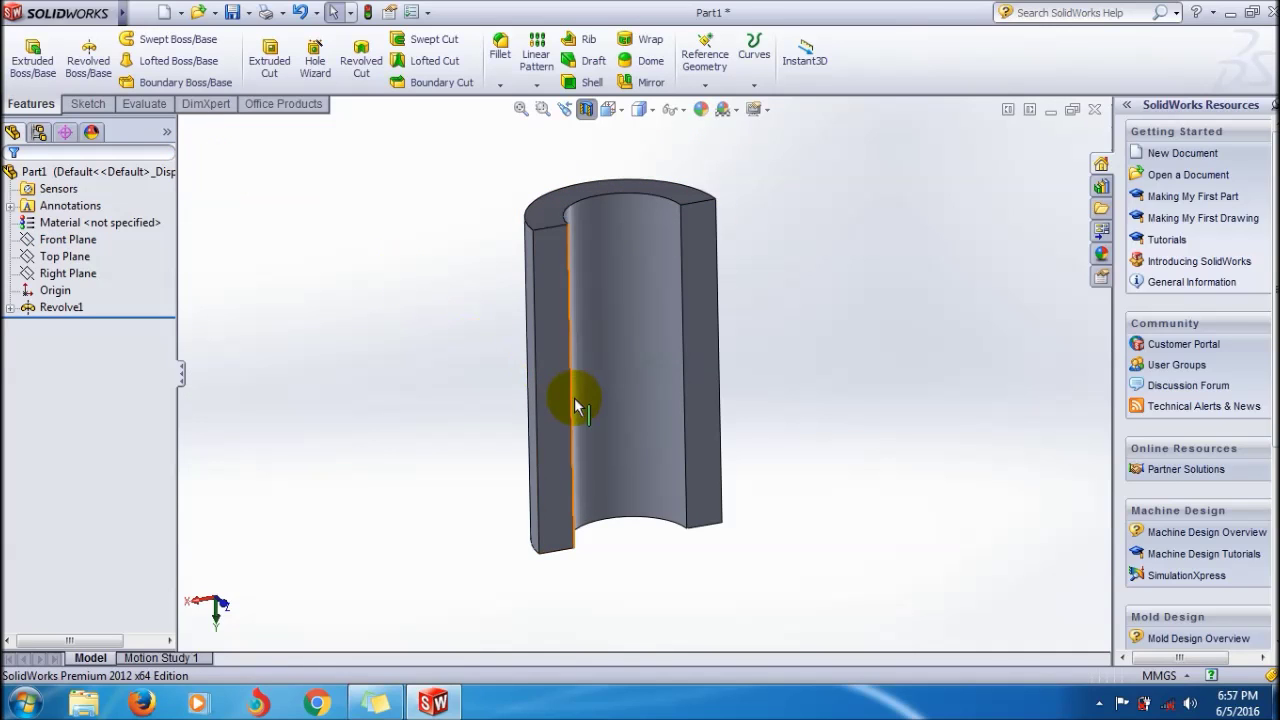
# Turn off the section view and zoom to fit the whole uncut tube
pyautogui.moveTo(571, 423); pyautogui.dragTo(391, 603, button='middle')
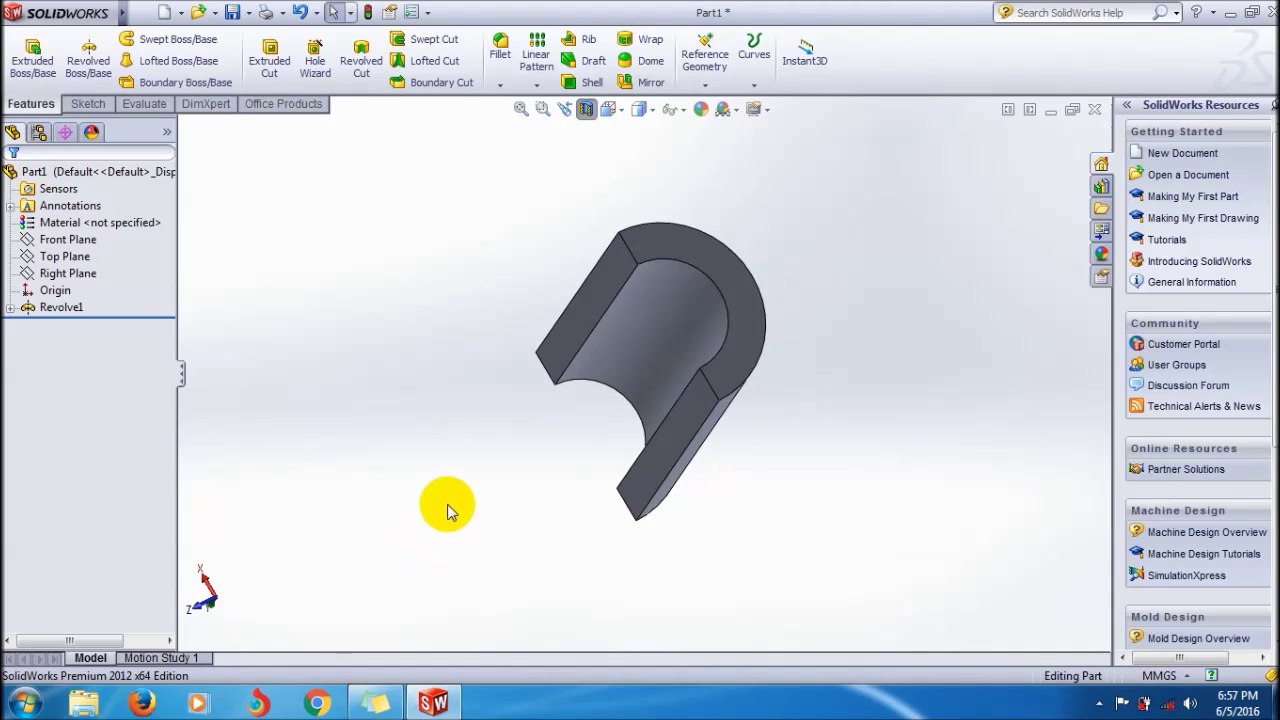
pyautogui.click(586, 109)
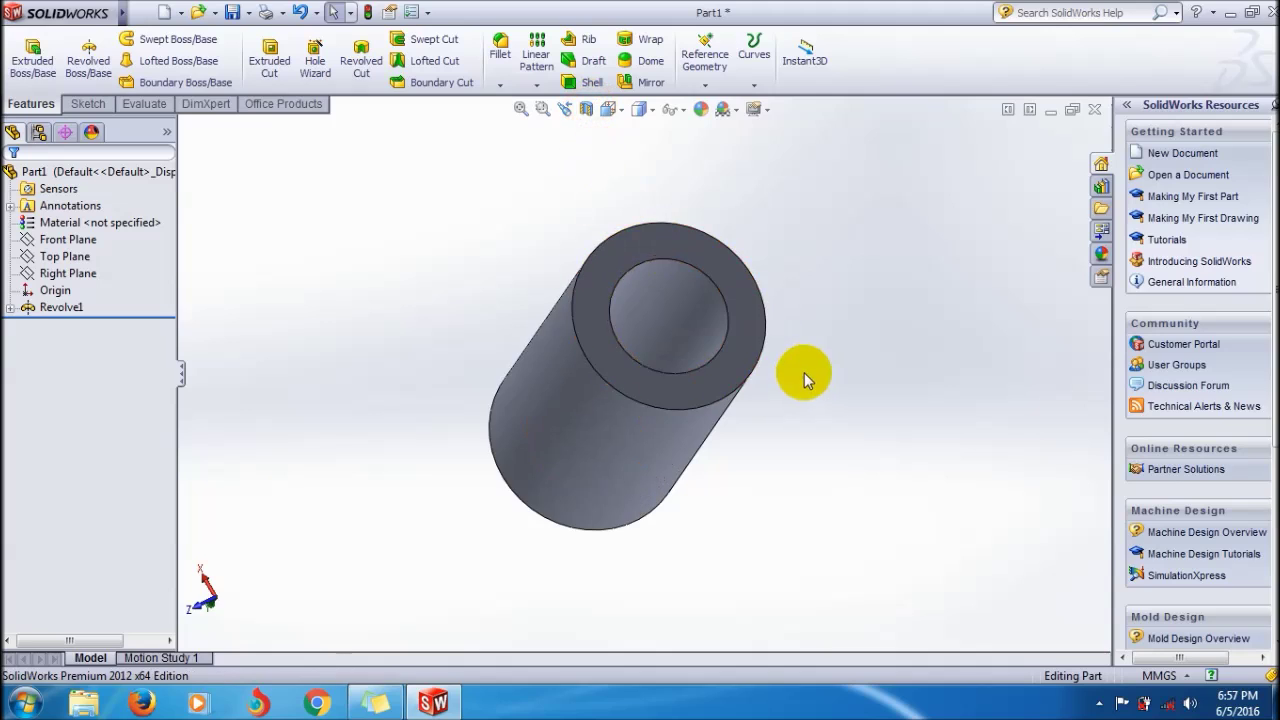
pyautogui.moveTo(808, 375); pyautogui.dragTo(834, 274, button='middle')
pyautogui.click(520, 109)
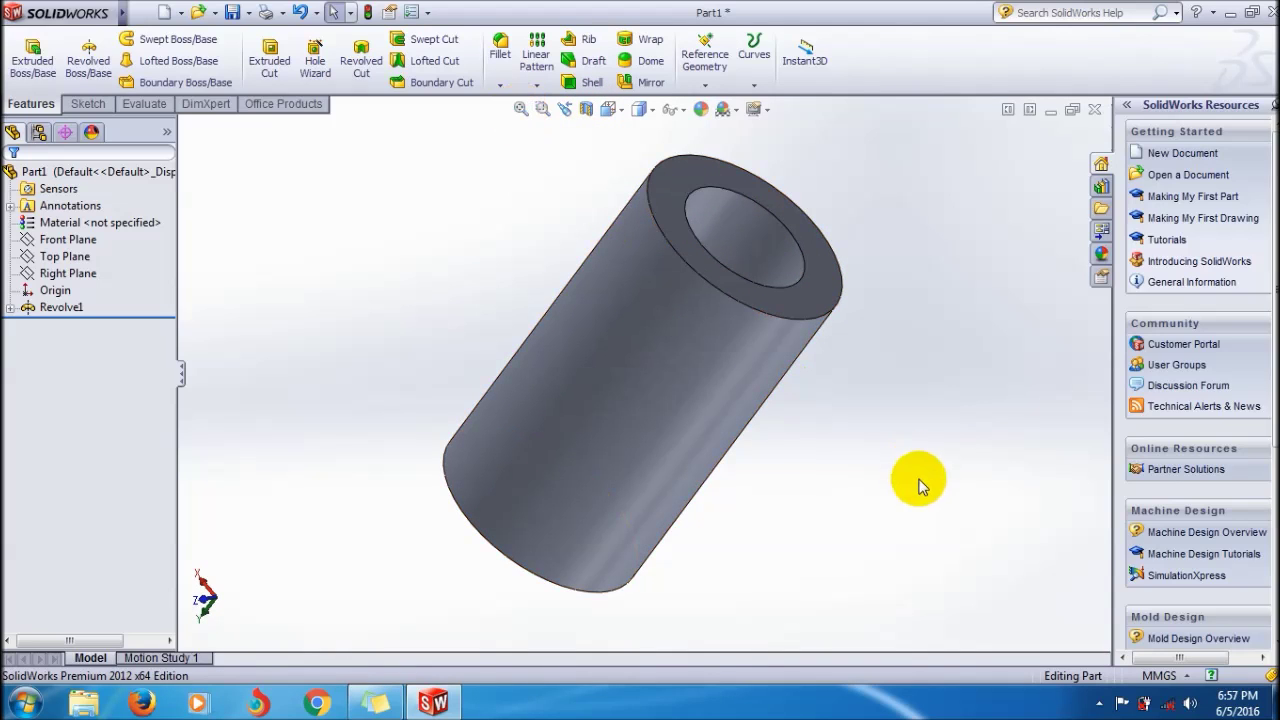